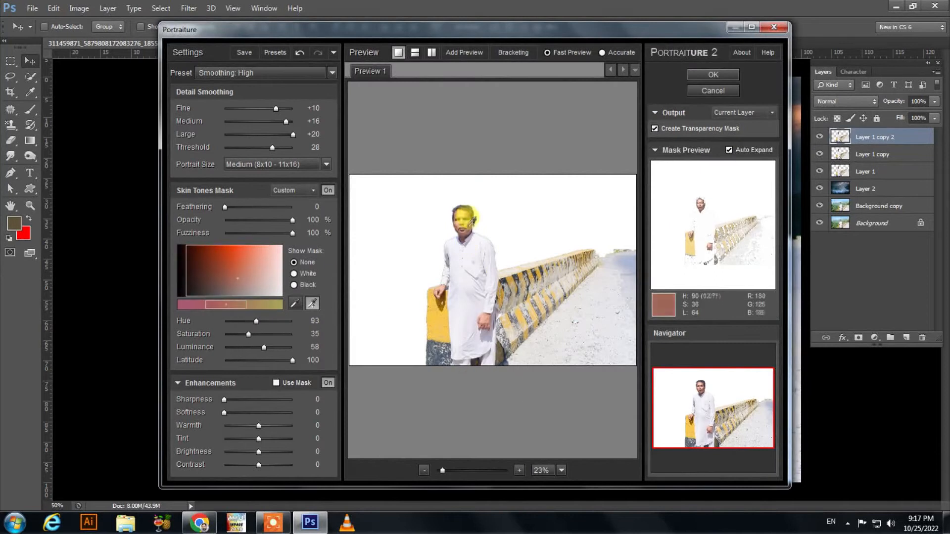
# Step: Apply the Portraiture skin smoothing to Layer 1 copy 2 and merge it with Layer 1 copy
pyautogui.click(713, 74)
pyautogui.keyDown('ctrl'); pyautogui.click(885, 155); pyautogui.keyUp('ctrl')
pyautogui.hotkey('ctrl', 'e')
# Step: Hide Layer 1, move it below Background copy, and make Layer 1 copy 2 the active layer
pyautogui.click(820, 155)
pyautogui.moveTo(878, 153); pyautogui.dragTo(873, 195)
pyautogui.click(819, 137)
pyautogui.click(819, 137)
pyautogui.click(871, 137)
# Step: Soften the cut-out edges of Layer 1 copy 2 by deleting the feathered inverse of its selection
pyautogui.keyDown('ctrl'); pyautogui.click(840, 137); pyautogui.keyUp('ctrl')
pyautogui.click(30, 76)
pyautogui.rightClick(505, 257)
pyautogui.click(532, 277)
pyautogui.rightClick(560, 291)
pyautogui.click(580, 70)
pyautogui.click(641, 187)
pyautogui.press('Delete')
pyautogui.press('Delete')
pyautogui.hotkey('ctrl', 'd')
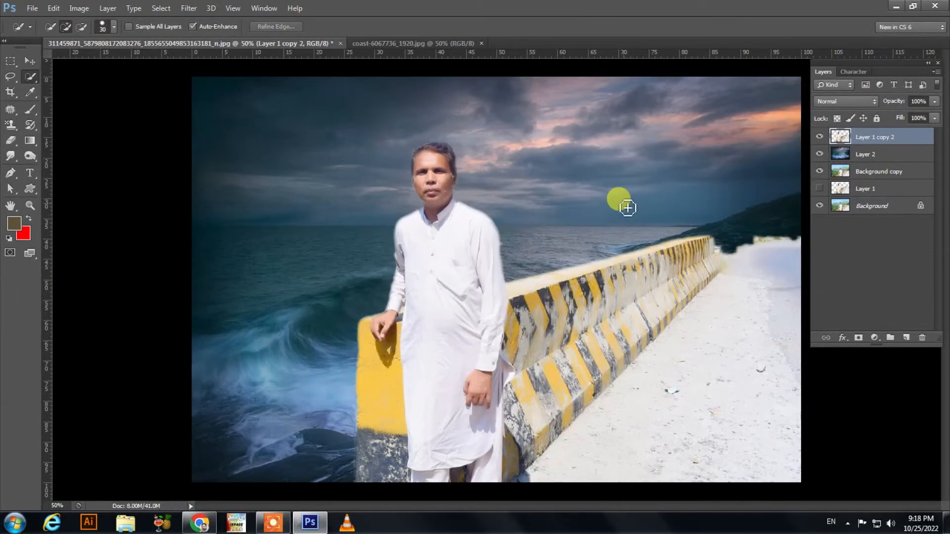
# Step: Apply a Levels adjustment to Layer 1 copy 2 to strengthen the contrast of the man and the road
pyautogui.hotkey('ctrl', 'l')
pyautogui.moveTo(653, 268); pyautogui.dragTo(674, 269)
pyautogui.moveTo(802, 267); pyautogui.dragTo(801, 267)
pyautogui.moveTo(738, 267); pyautogui.dragTo(733, 268)
pyautogui.click(844, 154)
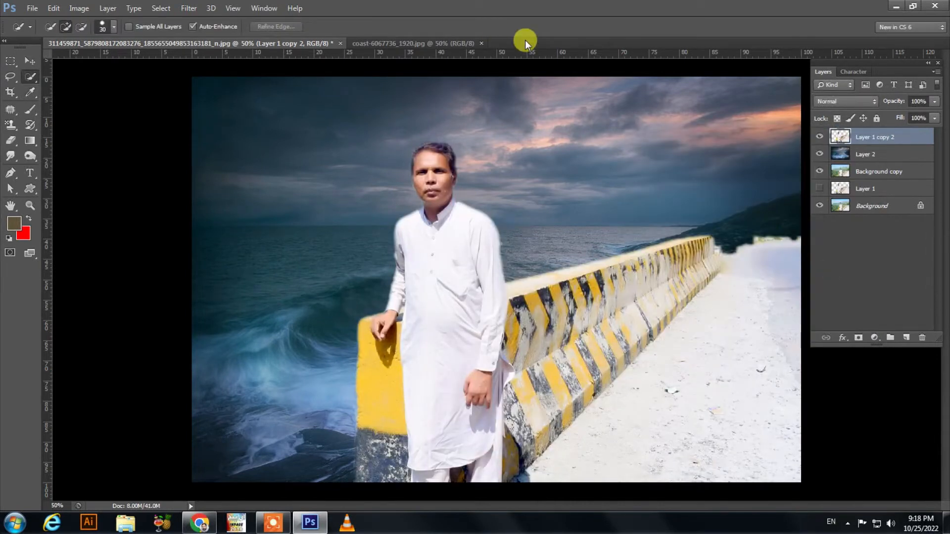
# Step: Set up a small Mixer Brush for retouching the face, with Wet at 17%
pyautogui.scroll(1, 467, 211)
pyautogui.rightClick(31, 108)
pyautogui.click(74, 142)
pyautogui.press('[')
pyautogui.press('[')
pyautogui.press('[')
pyautogui.press('[')
pyautogui.press('[')
pyautogui.click(273, 26)
pyautogui.moveTo(273, 39); pyautogui.dragTo(260, 38)
# Step: Smooth the skin of the man's face with the Mixer Brush, enlarging the brush for the wider areas
pyautogui.click(441, 186)
pyautogui.press(']')
pyautogui.press(']')
pyautogui.press(']')
pyautogui.press(']')
pyautogui.press(']')
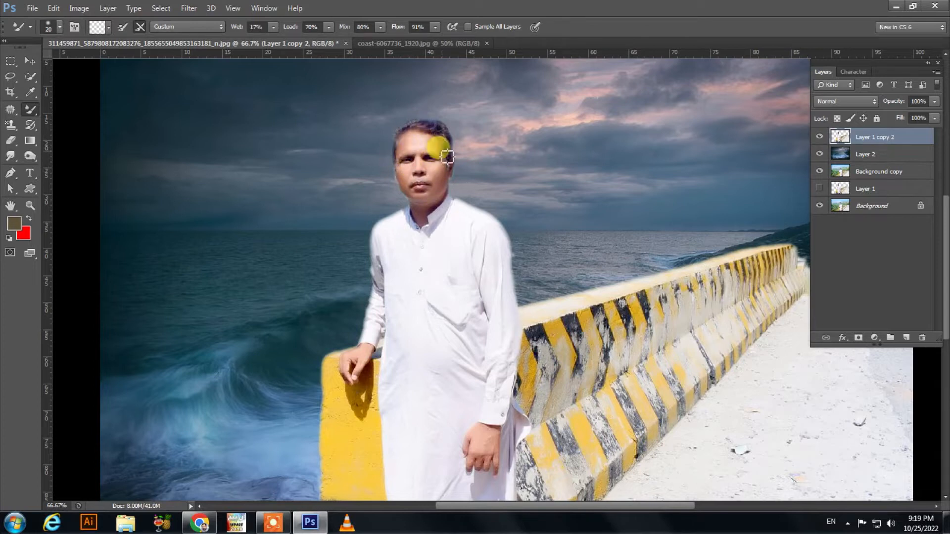
pyautogui.press(']')
pyautogui.press(']')
pyautogui.press(']')
pyautogui.press(']')
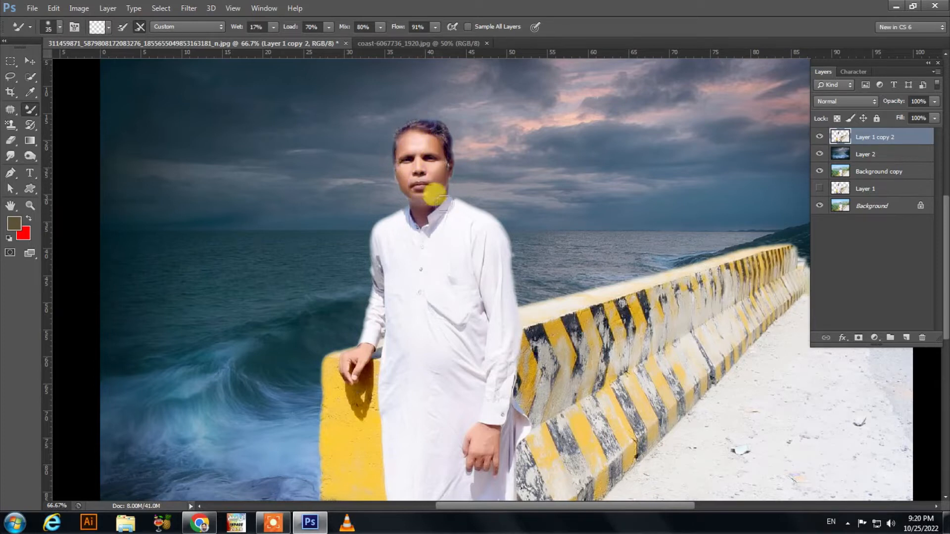
# Step: Smudge the man's hair at 34% strength and smooth his shirt with a size 25 Mixer Brush
pyautogui.press('r')
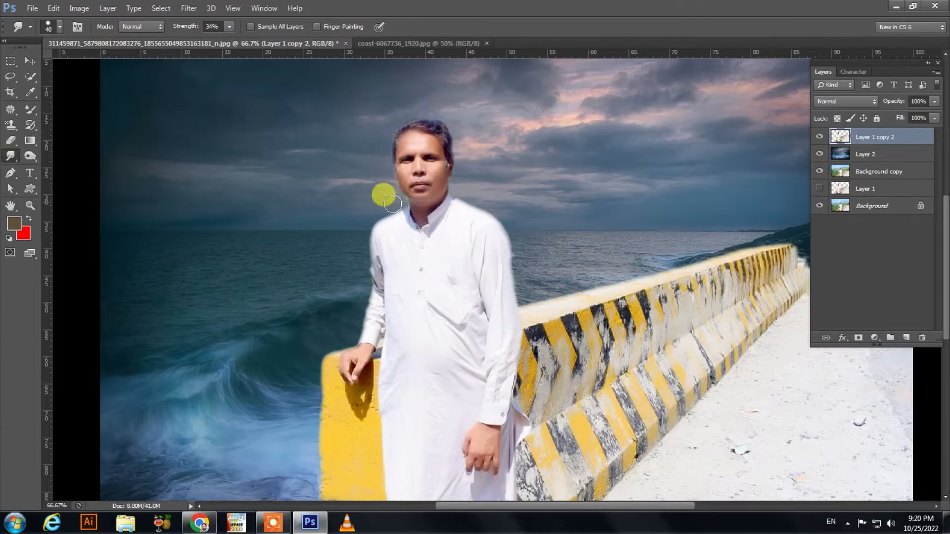
pyautogui.click(30, 156)
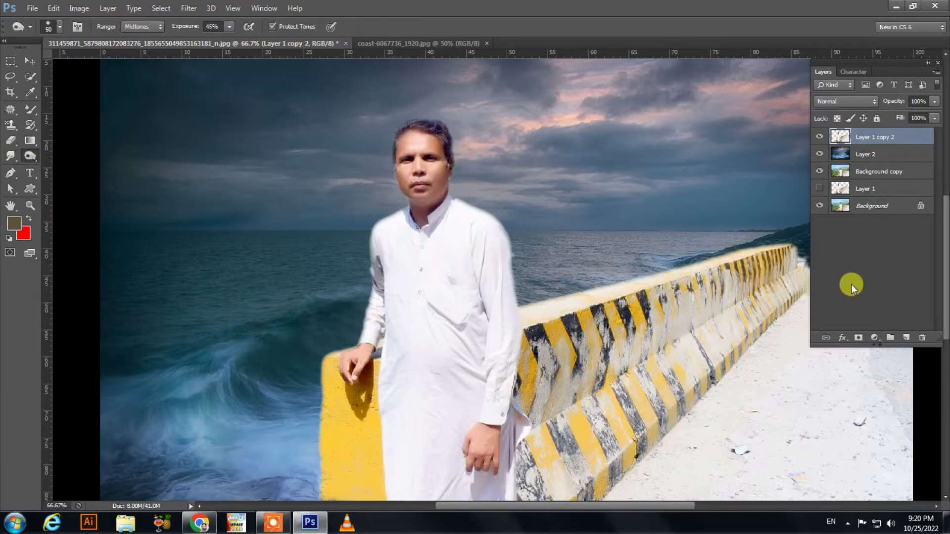
pyautogui.click(30, 110)
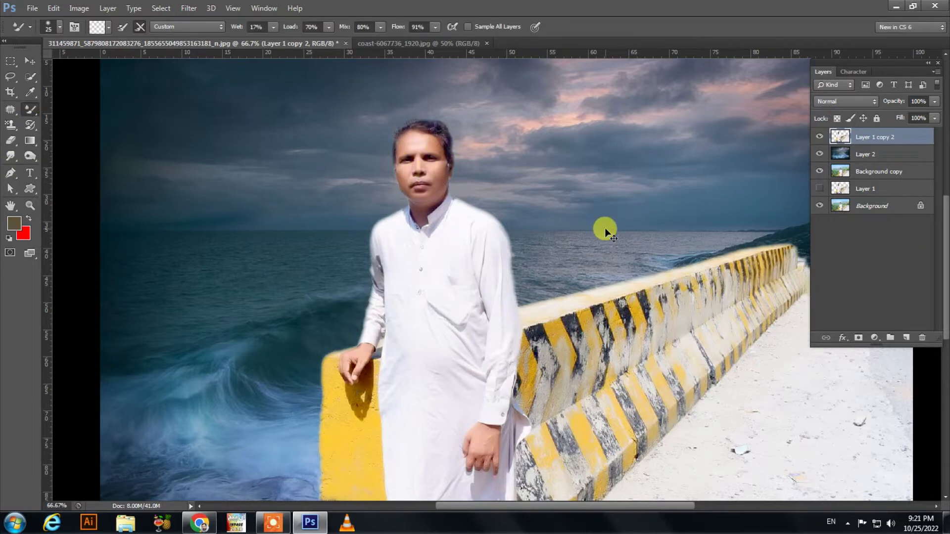
# Step: Apply a slight Hue/Saturation adjustment to Layer 1 copy 2
pyautogui.hotkey('ctrl', 'u')
pyautogui.moveTo(753, 195); pyautogui.dragTo(758, 197)
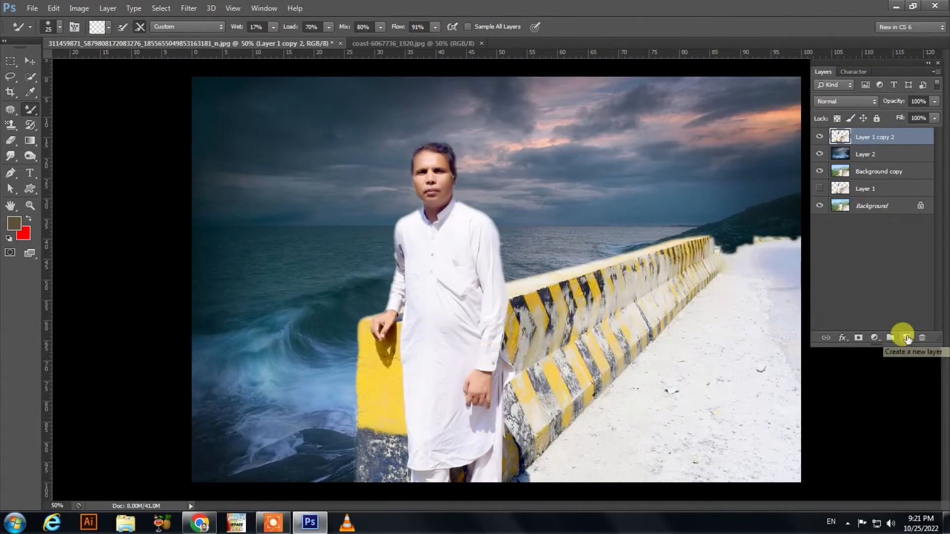
# Step: Duplicate the Layer 2 seascape, move the copy to the top of the layer stack, and set its blend mode to Darker Color
pyautogui.click(897, 154)
pyautogui.hotkey('ctrl', 'j')
pyautogui.moveTo(899, 154); pyautogui.dragTo(896, 131)
pyautogui.click(29, 60)
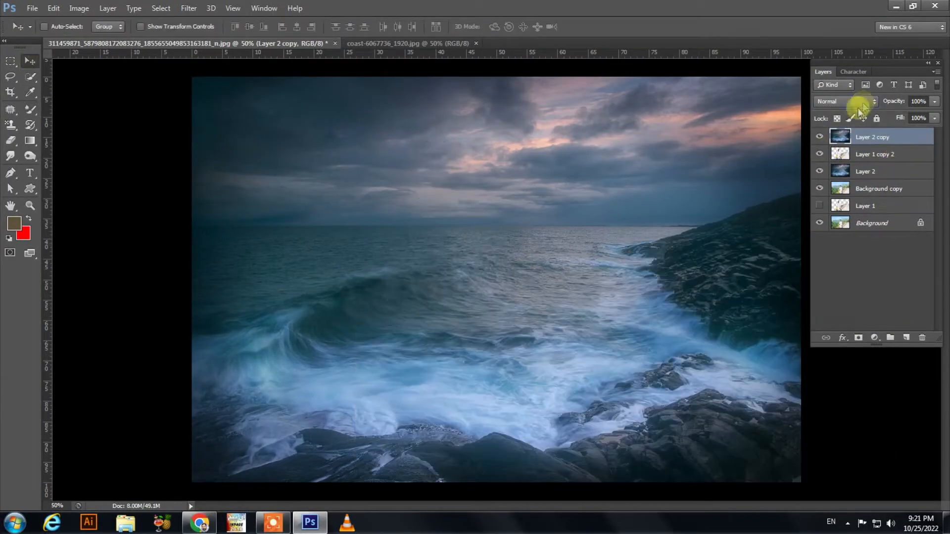
pyautogui.scroll(-5, 861, 101)
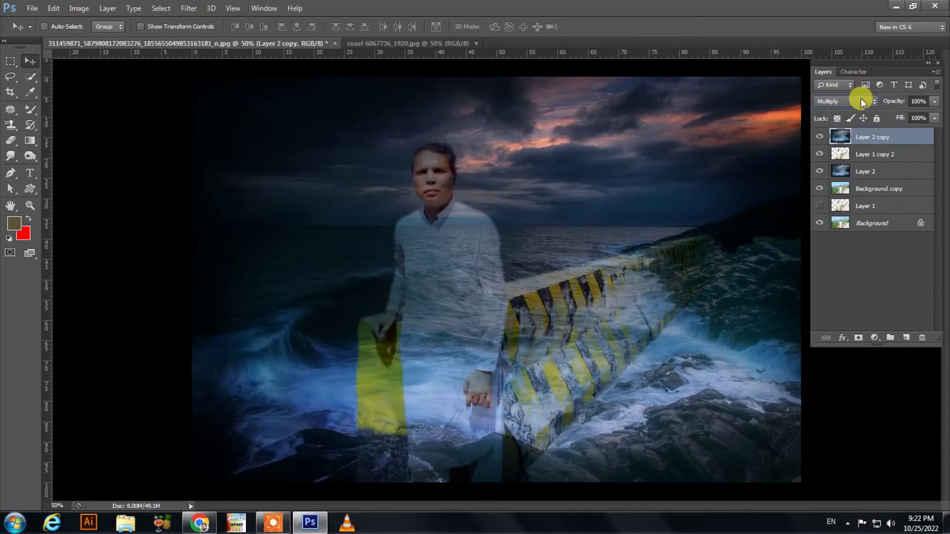
pyautogui.scroll(-1, 862, 102)
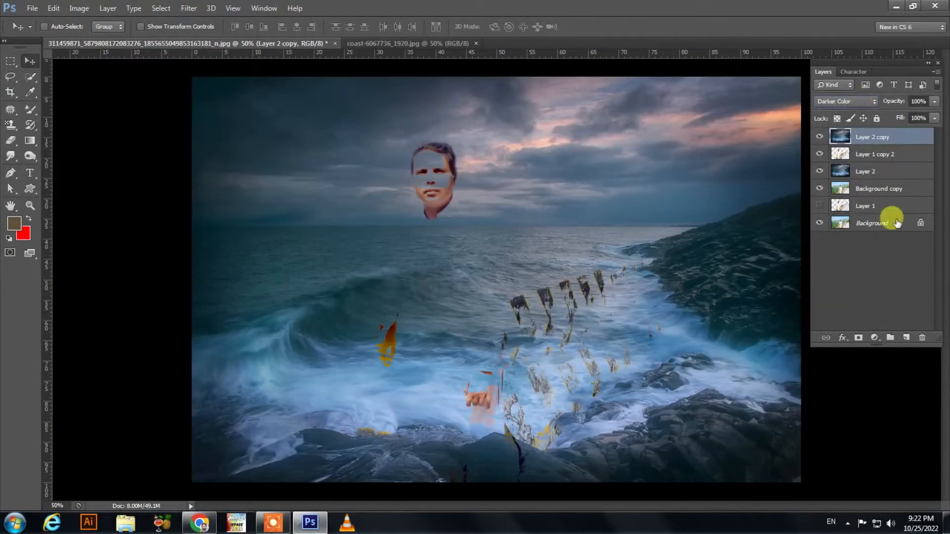
# Step: Add a black layer mask to Layer 2 copy and set the white mask brush to 100% opacity
pyautogui.keyDown('alt'); pyautogui.click(858, 338); pyautogui.keyUp('alt')
pyautogui.click(31, 109)
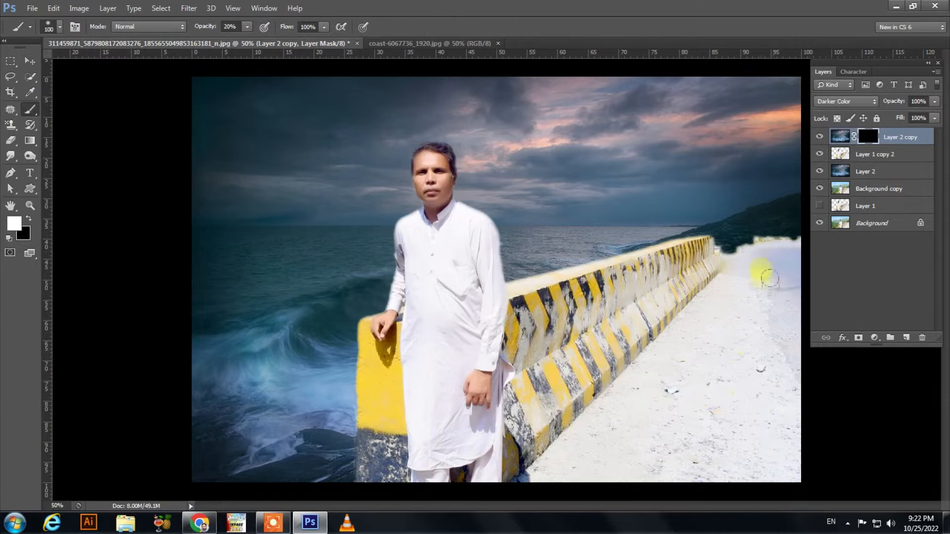
pyautogui.moveTo(762, 274); pyautogui.dragTo(743, 247)
pyautogui.moveTo(247, 27); pyautogui.dragTo(349, 43)
# Step: Paint white on the Layer 2 copy mask to reveal rocks and waves over the road, the barrier's ends and the man's legs
pyautogui.moveTo(792, 253)
pyautogui.mouseDown()
pyautogui.moveTo(787, 222)
pyautogui.moveTo(806, 470)
pyautogui.mouseUp()
pyautogui.press('[')
pyautogui.press('[')
pyautogui.press('[')
pyautogui.moveTo(714, 275)
pyautogui.mouseDown()
pyautogui.moveTo(734, 222)
pyautogui.moveTo(532, 469)
pyautogui.moveTo(676, 320)
pyautogui.moveTo(694, 265)
pyautogui.moveTo(632, 373)
pyautogui.moveTo(662, 346)
pyautogui.moveTo(711, 193)
pyautogui.moveTo(554, 432)
pyautogui.mouseUp()
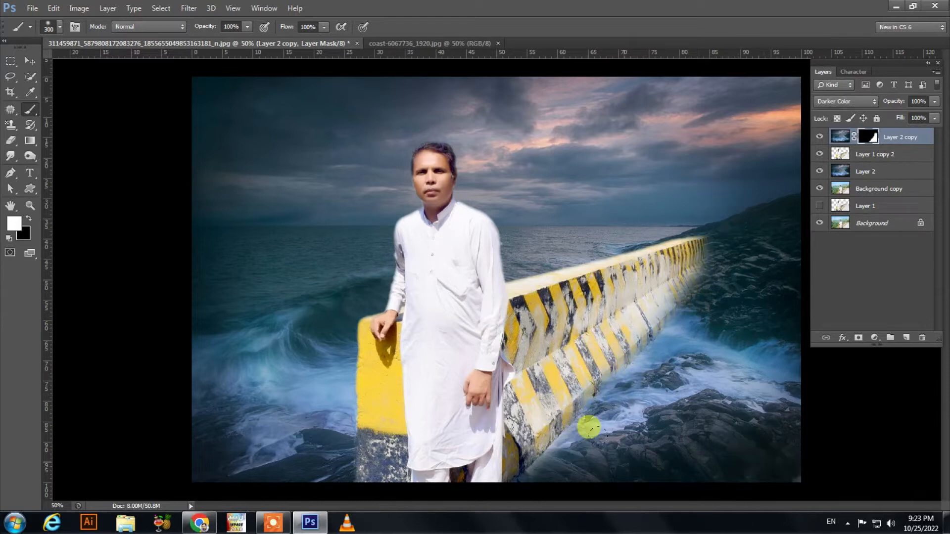
pyautogui.moveTo(598, 191)
pyautogui.mouseDown()
pyautogui.moveTo(626, 170)
pyautogui.moveTo(655, 173)
pyautogui.mouseUp()
pyautogui.moveTo(557, 477); pyautogui.dragTo(333, 448)
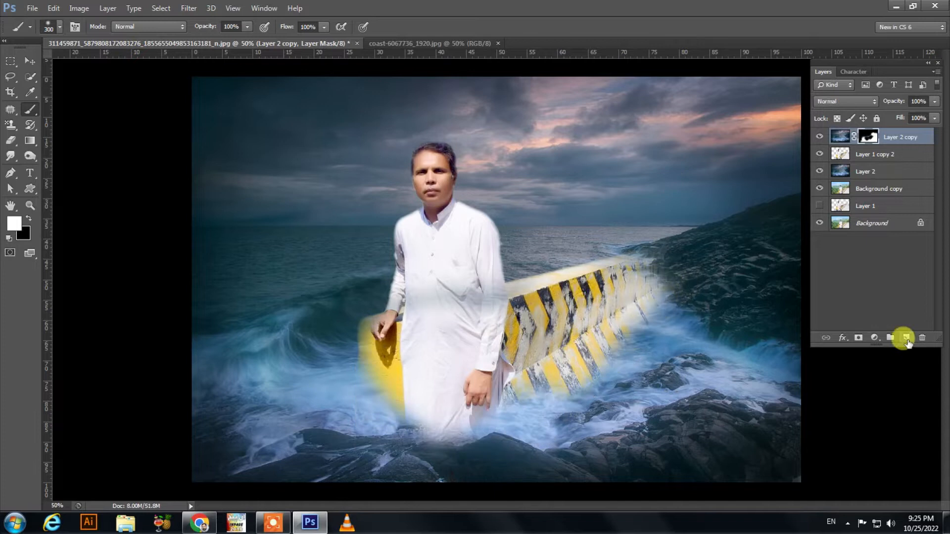
# Step: Add a new layer and paint one soft orange spot, brush size 200, in the sky right of the man
pyautogui.click(906, 338)
pyautogui.click(14, 224)
pyautogui.click(394, 289)
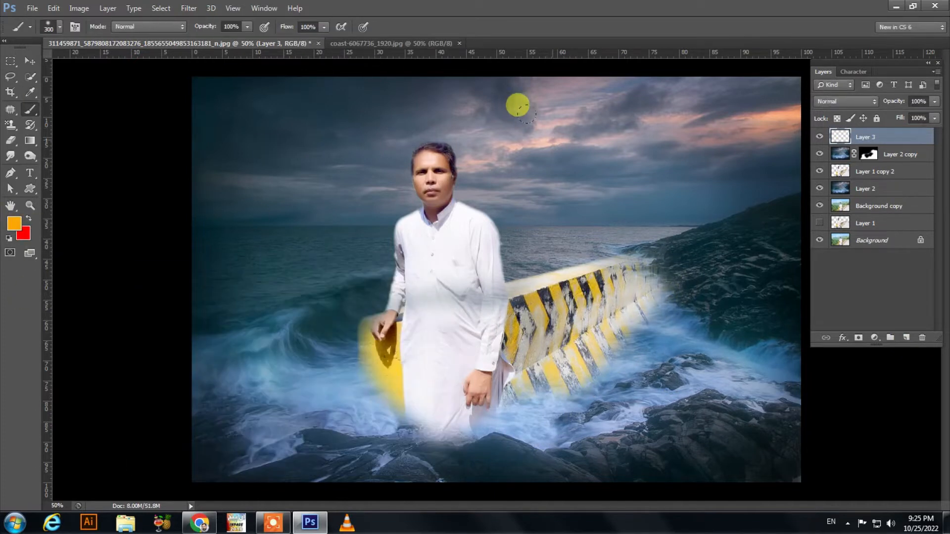
pyautogui.click(632, 130)
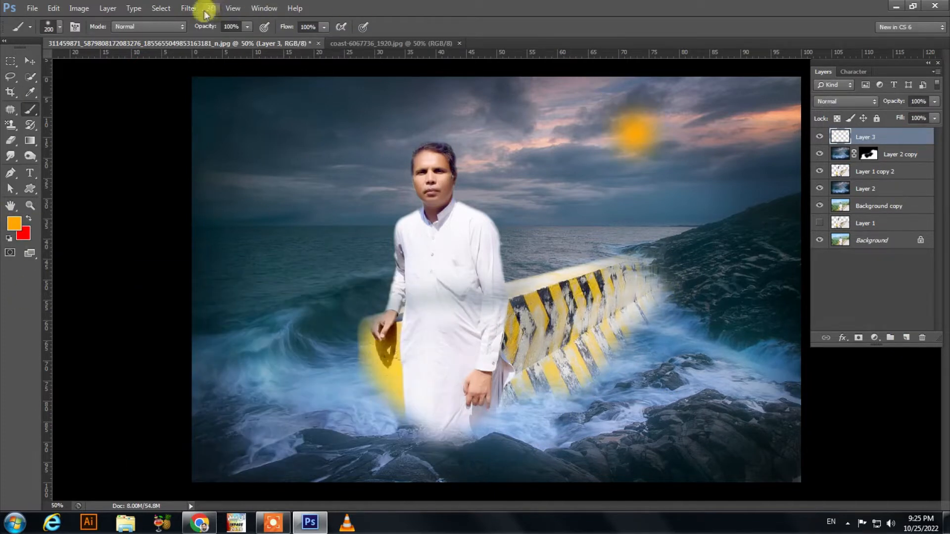
# Step: Apply a 50-300mm Zoom Lens Flare to the orange spot's layer and set its blend mode to Color Dodge
pyautogui.click(190, 8)
pyautogui.click(360, 221)
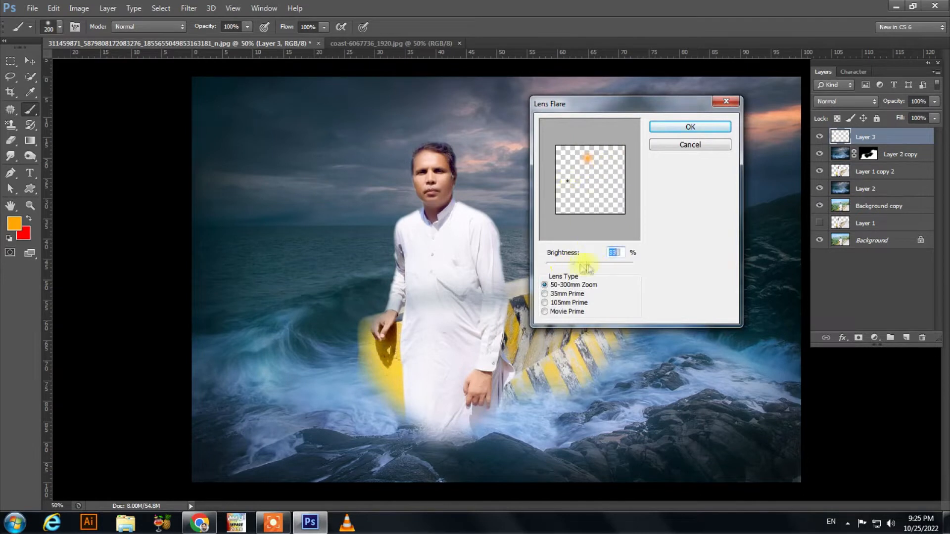
pyautogui.press('Return')
pyautogui.scroll(-9, 847, 105)
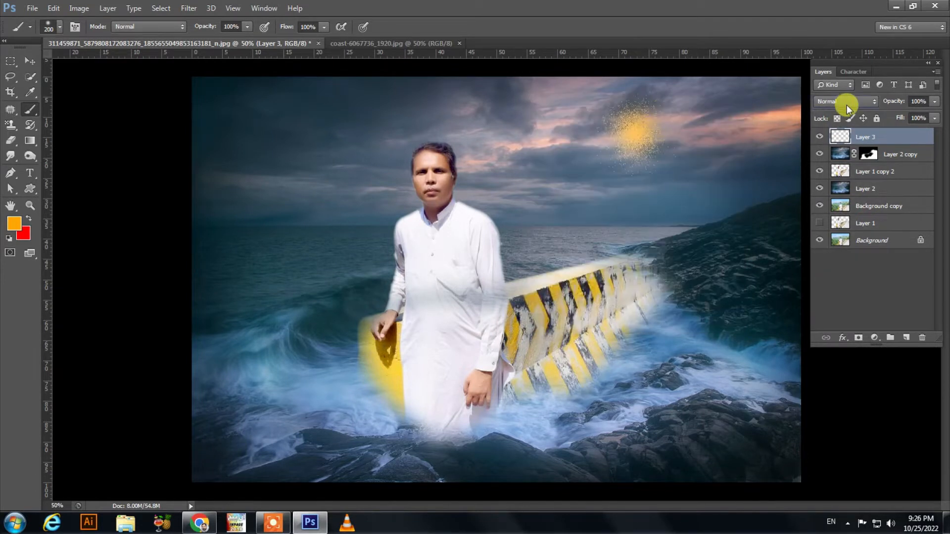
# Step: Enlarge the orange glow and place it over the horizon just right of the man's shoulder
pyautogui.press('v')
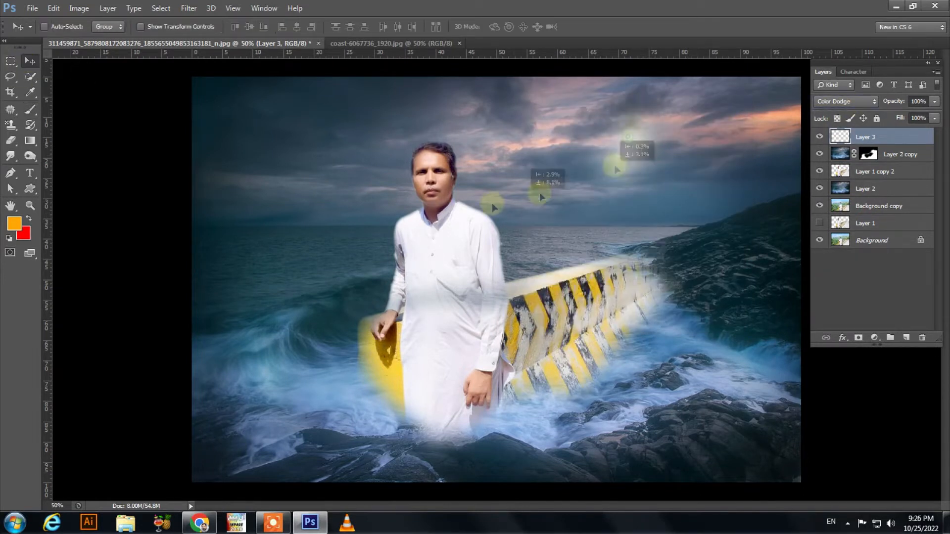
pyautogui.moveTo(638, 132); pyautogui.dragTo(475, 176)
pyautogui.hotkey('ctrl', 't')
pyautogui.moveTo(514, 223); pyautogui.dragTo(656, 317)
pyautogui.moveTo(578, 290); pyautogui.dragTo(559, 236)
pyautogui.moveTo(613, 287); pyautogui.dragTo(641, 313)
pyautogui.moveTo(589, 255); pyautogui.dragTo(379, 276)
pyautogui.moveTo(435, 340); pyautogui.dragTo(454, 356)
pyautogui.moveTo(409, 299); pyautogui.dragTo(616, 299)
pyautogui.press('Return')
pyautogui.moveTo(539, 238); pyautogui.dragTo(557, 229)
# Step: Set the glow layer's blend mode to Divide and move the glow beside the man's neck
pyautogui.click(853, 102)
pyautogui.scroll(-2, 853, 101)
pyautogui.scroll(-11, 853, 101)
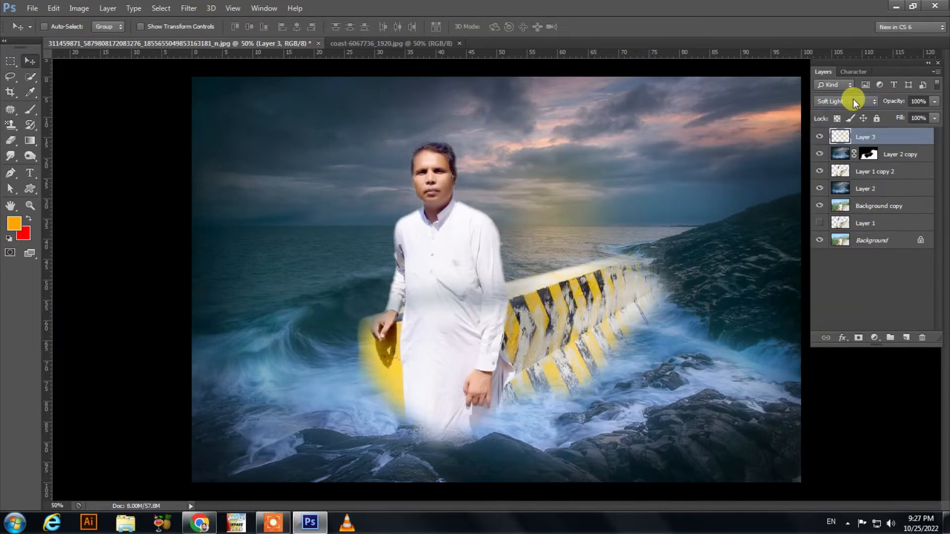
pyautogui.moveTo(550, 204); pyautogui.dragTo(467, 192)
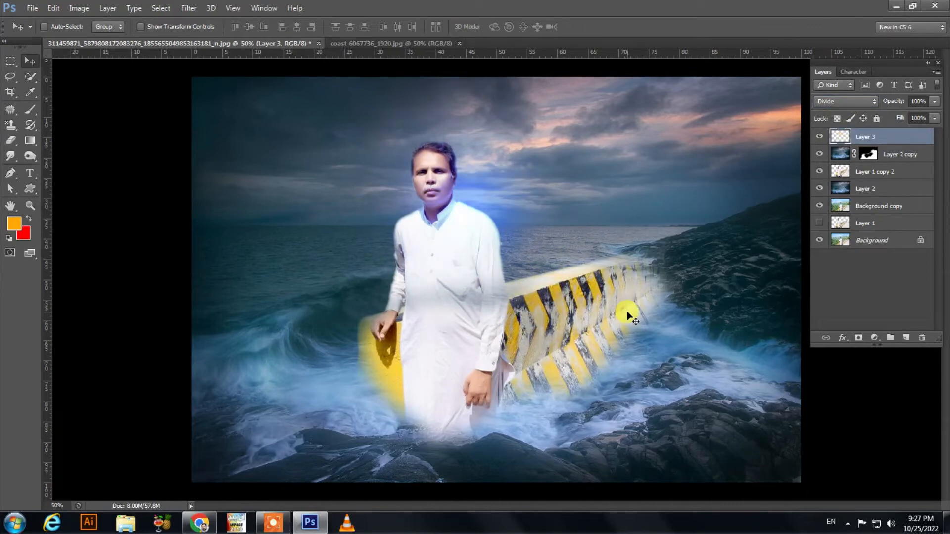
# Step: Bring in the car from car-4721367.png, flip it horizontally, and shrink it onto the hillside at the image's right edge
pyautogui.hotkey('ctrl', 'o')
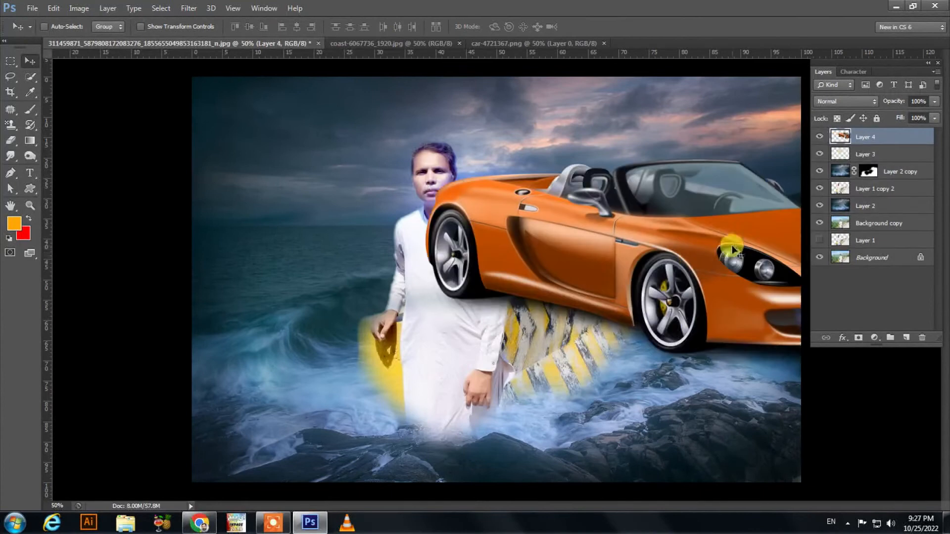
pyautogui.moveTo(733, 255); pyautogui.dragTo(594, 270)
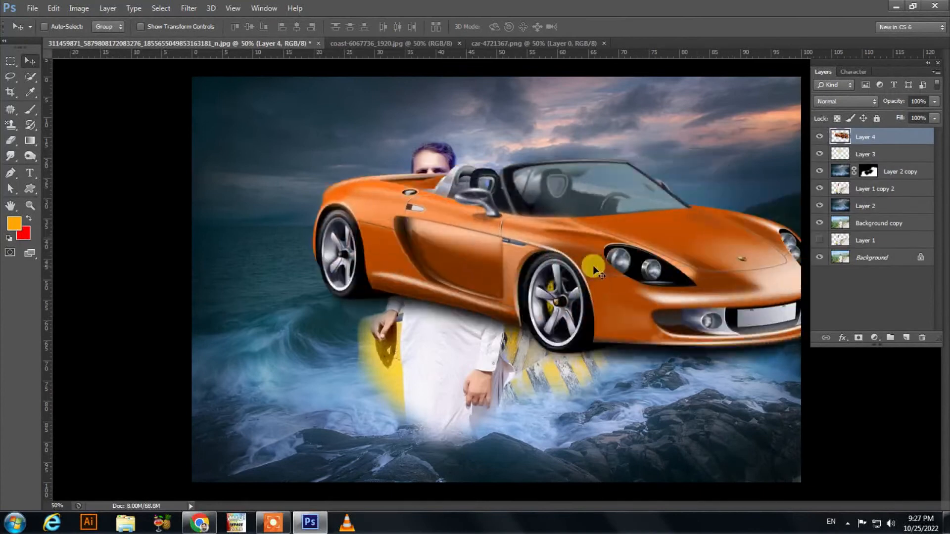
pyautogui.hotkey('ctrl', 't')
pyautogui.rightClick(543, 279)
pyautogui.click(587, 461)
pyautogui.moveTo(522, 287); pyautogui.dragTo(734, 229)
pyautogui.moveTo(526, 97); pyautogui.dragTo(703, 203)
pyautogui.moveTo(762, 208); pyautogui.dragTo(739, 231)
pyautogui.press('Return')
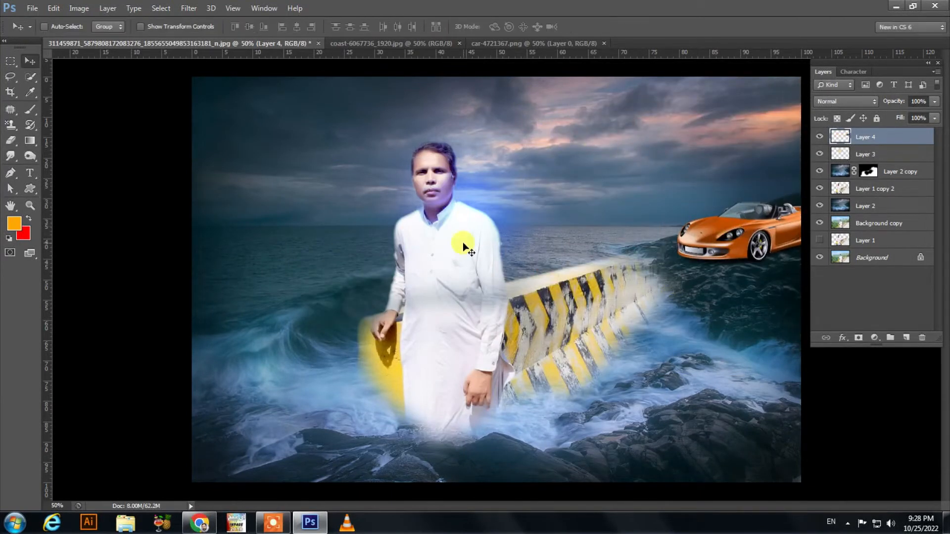
# Step: Recolour the orange car dark brown by adjusting the Reds in Hue/Saturation, with Lightness at -100
pyautogui.hotkey('ctrl', 'u')
pyautogui.moveTo(779, 117); pyautogui.dragTo(415, 130)
pyautogui.click(295, 288)
pyautogui.click(731, 214)
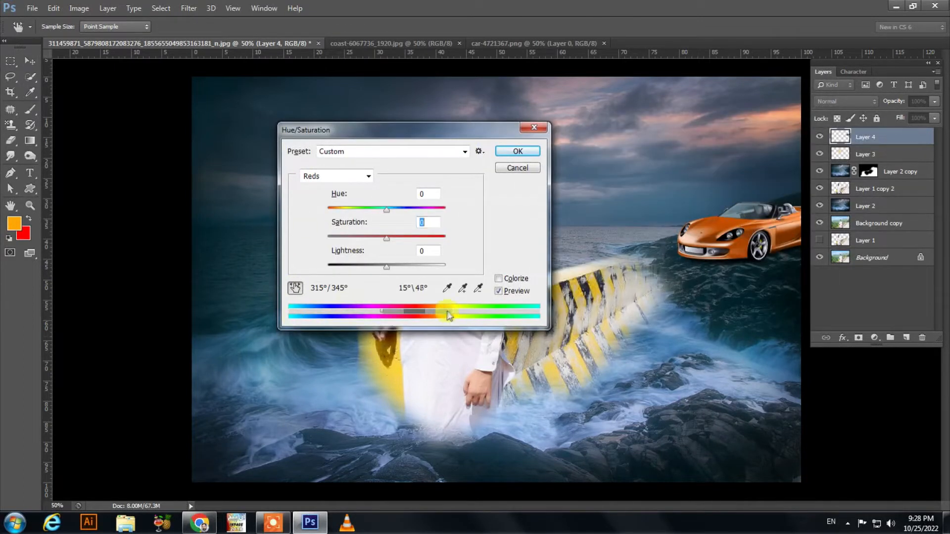
pyautogui.moveTo(387, 209); pyautogui.dragTo(459, 218)
pyautogui.moveTo(399, 236); pyautogui.dragTo(372, 238)
pyautogui.moveTo(386, 267)
pyautogui.mouseDown()
pyautogui.moveTo(400, 267)
pyautogui.moveTo(381, 267)
pyautogui.mouseUp()
pyautogui.moveTo(445, 209); pyautogui.dragTo(345, 218)
pyautogui.moveTo(435, 128); pyautogui.dragTo(459, 151)
pyautogui.moveTo(397, 261)
pyautogui.mouseDown()
pyautogui.moveTo(356, 262)
pyautogui.moveTo(398, 262)
pyautogui.mouseUp()
pyautogui.moveTo(406, 290); pyautogui.dragTo(351, 290)
pyautogui.moveTo(368, 233); pyautogui.dragTo(405, 233)
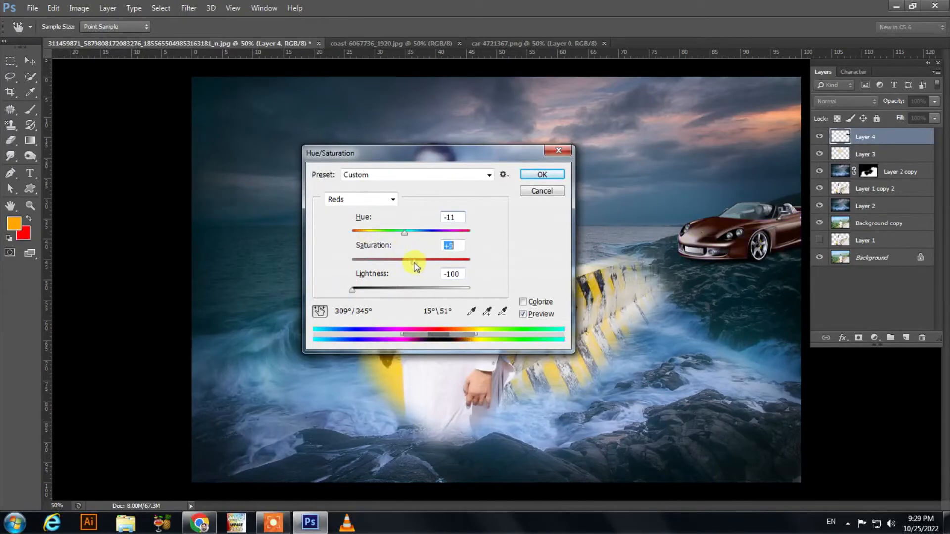
pyautogui.click(543, 175)
# Step: Add a new layer, dab an orange glow on the car's headlight nearest the wheel, and set its blend mode to Lighten
pyautogui.click(906, 338)
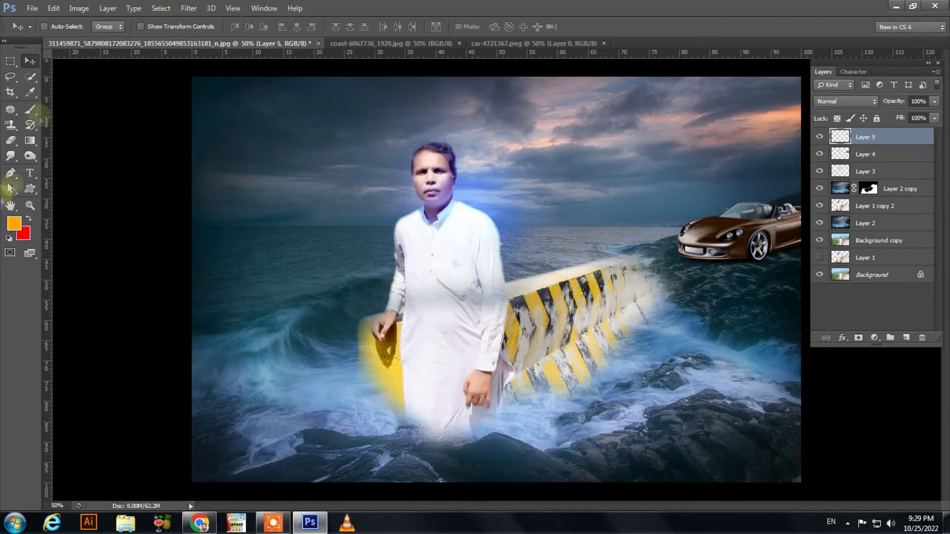
pyautogui.press('b')
pyautogui.click(739, 233)
pyautogui.scroll(-7, 859, 101)
# Step: Resize the orange glow to fit over the car's headlight
pyautogui.hotkey('ctrl', 't')
pyautogui.moveTo(748, 242); pyautogui.dragTo(756, 248)
pyautogui.press('Return')
pyautogui.click(188, 8)
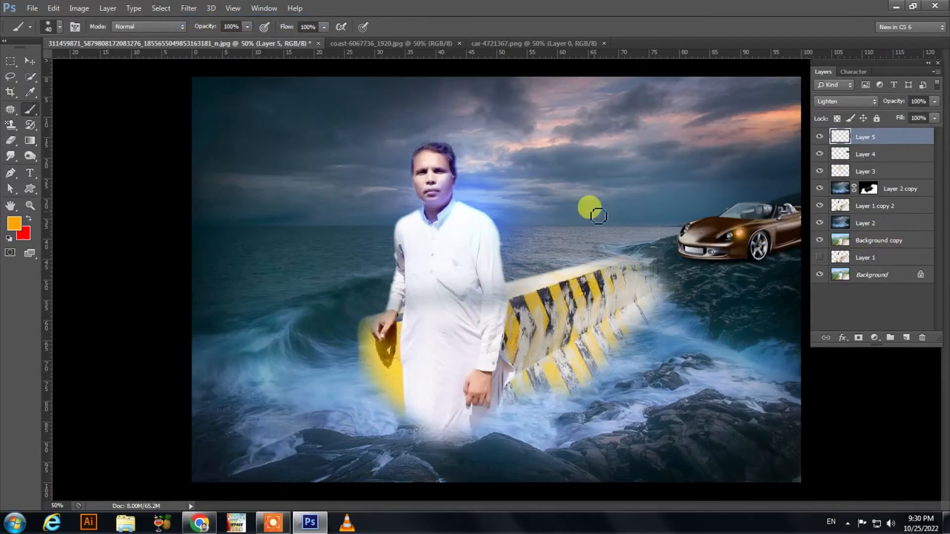
# Step: Set the headlight glow layer's blend mode to Color Dodge and scale the glow to 87.88%
pyautogui.click(839, 100)
pyautogui.click(839, 100)
pyautogui.scroll(-2, 839, 99)
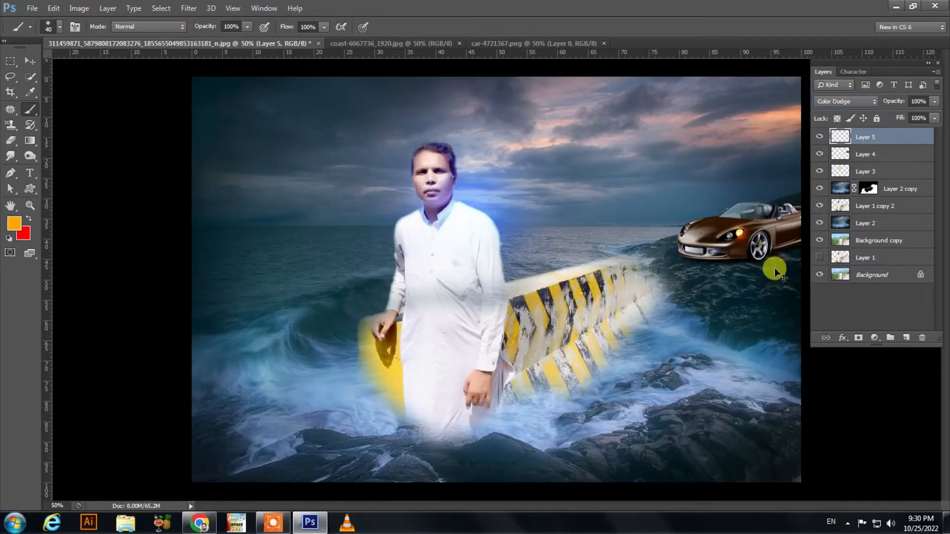
pyautogui.hotkey('ctrl', 't')
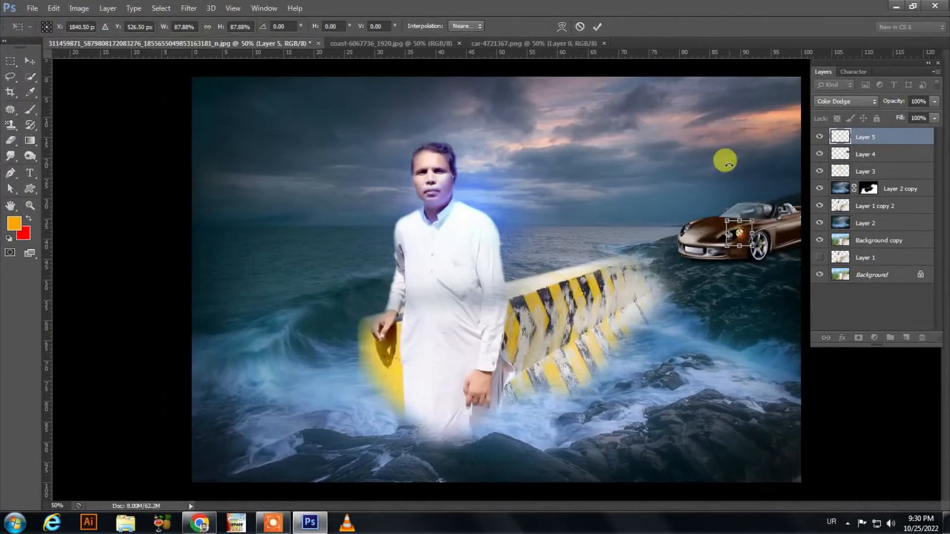
pyautogui.press('Return')
pyautogui.press('e')
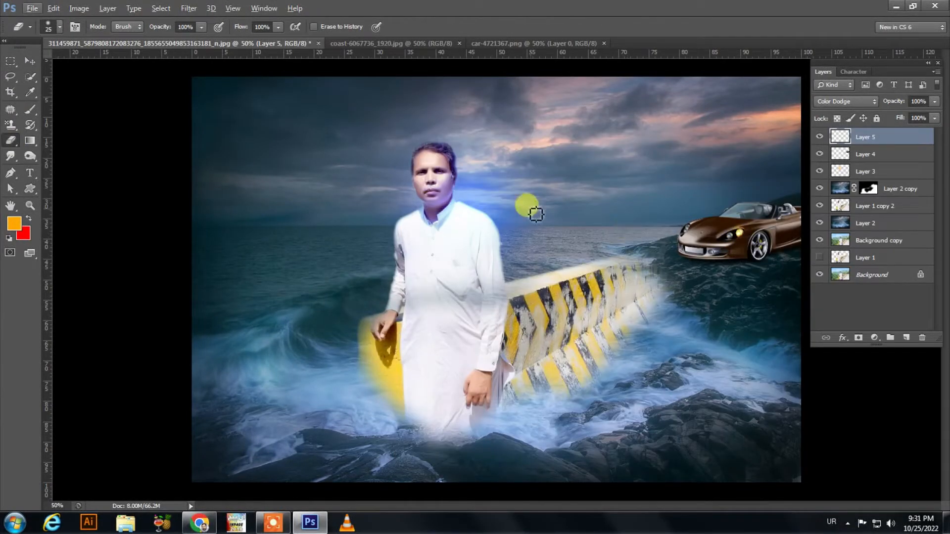
# Step: Copy the glow onto the car's other headlight, transform it to fit, and erase the excess
pyautogui.press('v')
pyautogui.moveTo(727, 230); pyautogui.dragTo(689, 233)
pyautogui.hotkey('ctrl', 't')
pyautogui.rightClick(690, 232)
pyautogui.click(727, 442)
pyautogui.press('Return')
pyautogui.moveTo(693, 233); pyautogui.dragTo(690, 230)
pyautogui.hotkey('ctrl', 't')
pyautogui.press('Return')
pyautogui.click(11, 140)
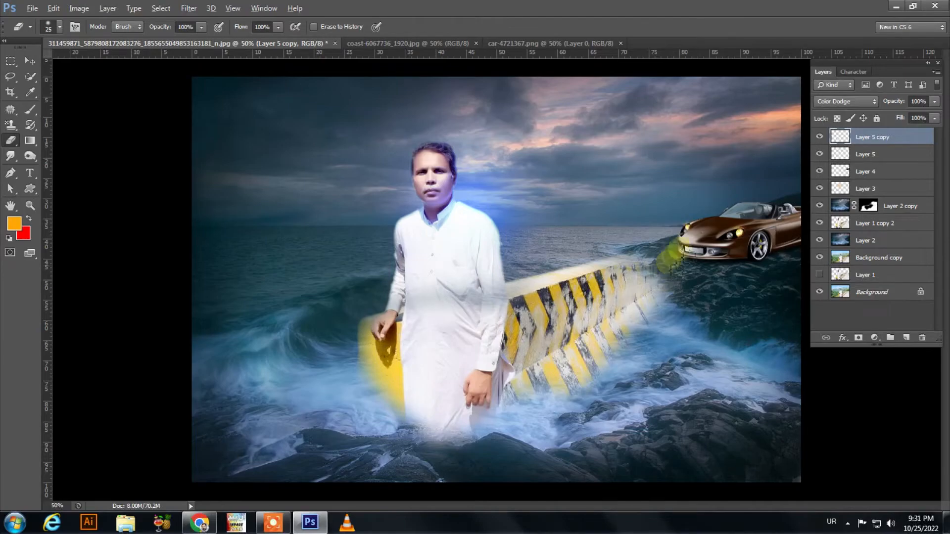
# Step: Duplicate the headlight glow again and place the copy over the headlight nearest the wheel
pyautogui.press('v')
pyautogui.hotkey('ctrl', 'j')
pyautogui.moveTo(684, 232)
pyautogui.mouseDown()
pyautogui.moveTo(685, 257)
pyautogui.moveTo(685, 234)
pyautogui.moveTo(737, 236)
pyautogui.mouseUp()
pyautogui.press('e')
pyautogui.press('v')
# Step: Merge Layer 5 and its three copies into one headlight glow layer with Normal blending
pyautogui.click(841, 140)
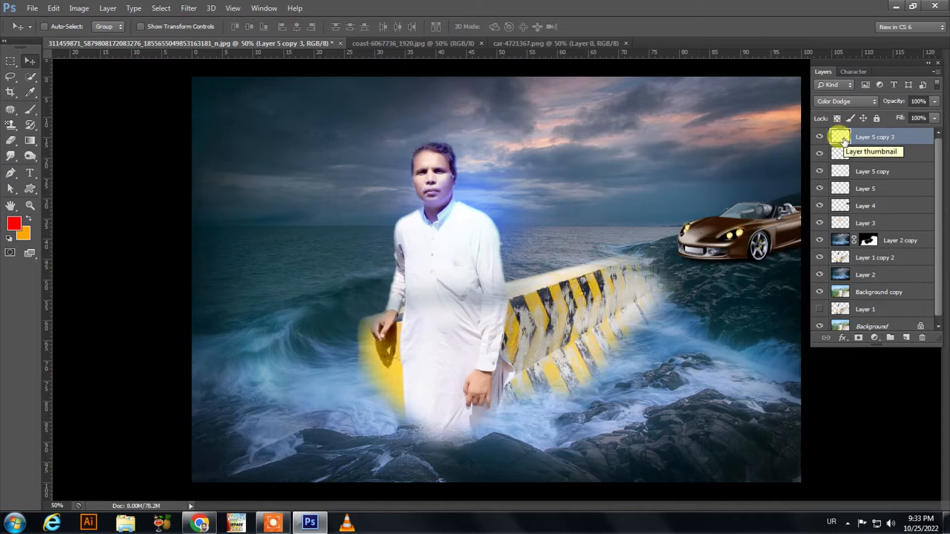
pyautogui.keyDown('shift'); pyautogui.click(877, 189); pyautogui.keyUp('shift')
pyautogui.hotkey('ctrl', 'e')
pyautogui.click(862, 102)
pyautogui.click(862, 106)
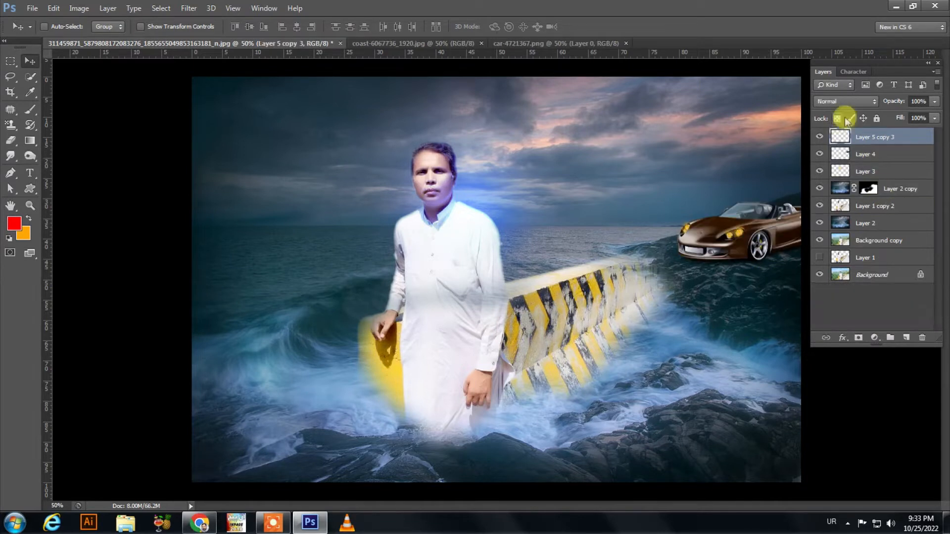
# Step: Apply a 50-300mm Zoom lens flare at 258% brightness to the merged headlight glow layer and set its blend mode to Lighten
pyautogui.click(188, 8)
pyautogui.moveTo(233, 194)
pyautogui.click(382, 233)
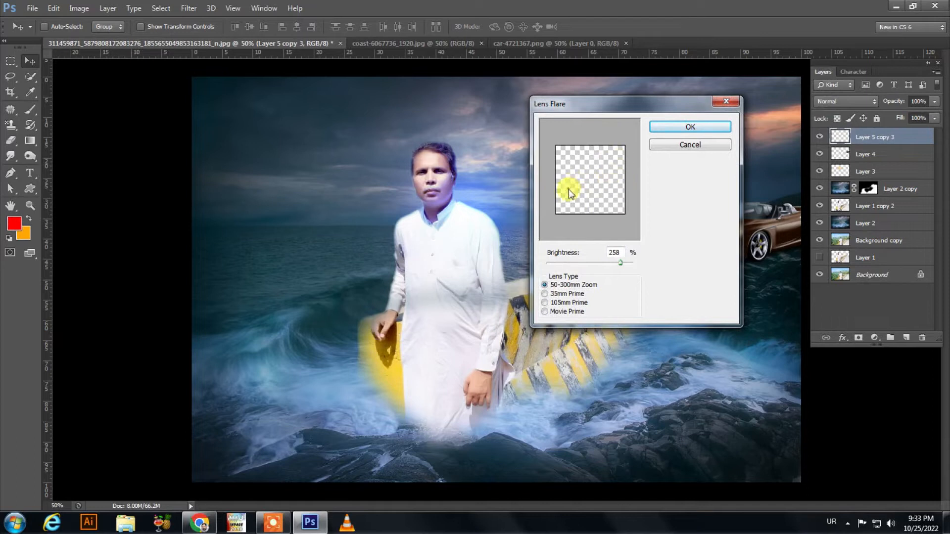
pyautogui.click(689, 127)
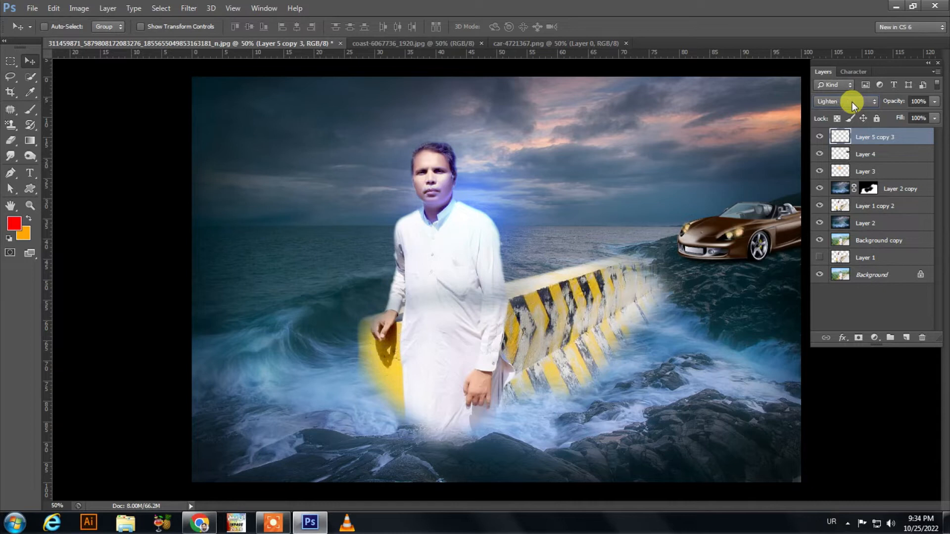
# Step: Draw a closed Pen path for a light beam widening from the car's headlights to the man's right-hand side
pyautogui.click(10, 172)
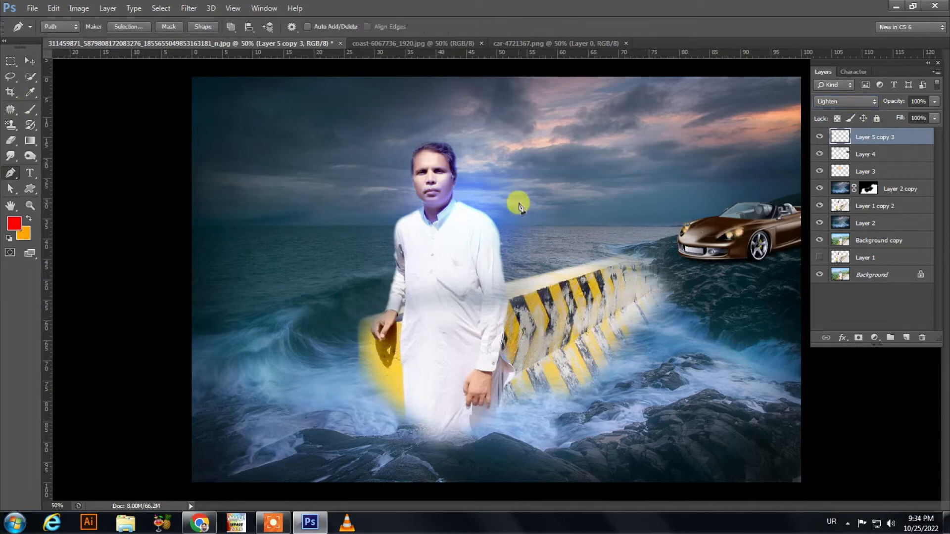
pyautogui.click(466, 187)
pyautogui.moveTo(514, 393); pyautogui.dragTo(458, 460)
pyautogui.keyDown('alt'); pyautogui.click(514, 393); pyautogui.keyUp('alt')
pyautogui.click(741, 235)
pyautogui.click(746, 234)
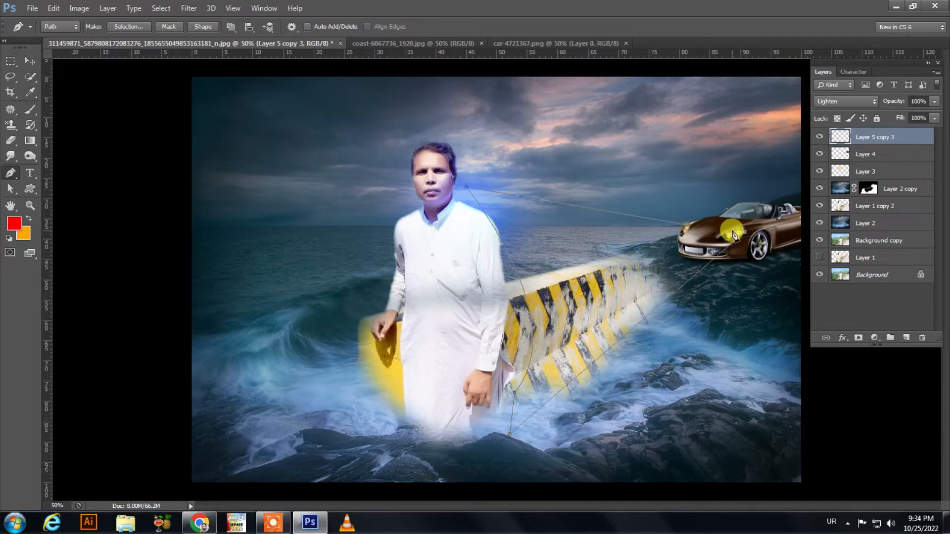
# Step: Turn the beam path into a selection, fill it with the orange background colour on a new layer, and deselect
pyautogui.click(906, 338)
pyautogui.hotkey('ctrl', 'Return')
pyautogui.hotkey('ctrl', 'BackSpace')
pyautogui.hotkey('ctrl', 'd')
# Step: Set the beam layer's blend mode to Color Burn and its opacity to 19%
pyautogui.scroll(-5, 847, 101)
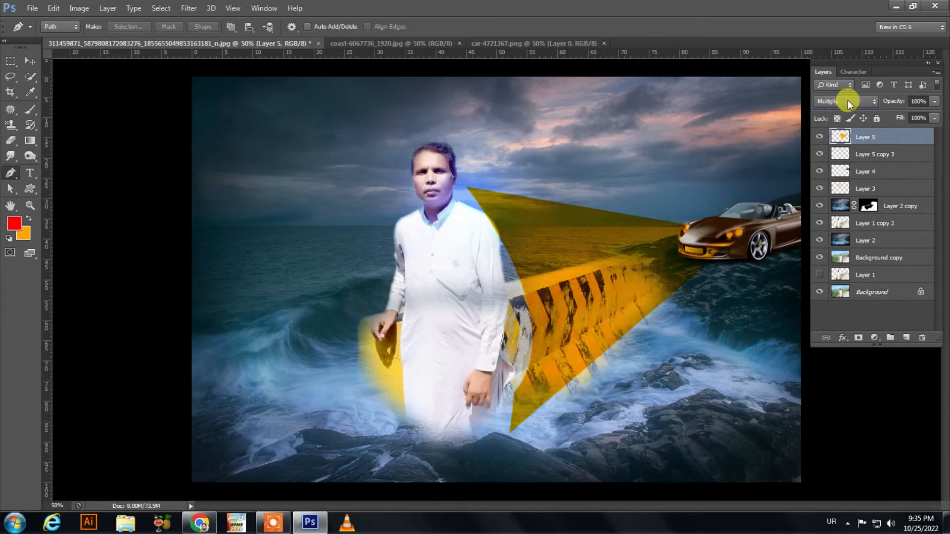
pyautogui.scroll(1, 847, 101)
pyautogui.click(935, 102)
pyautogui.moveTo(930, 114); pyautogui.dragTo(886, 120)
# Step: Choose a large textured Eraser brush and erase the orange beam where it spills over the man and the barrier
pyautogui.click(10, 139)
pyautogui.rightClick(280, 187)
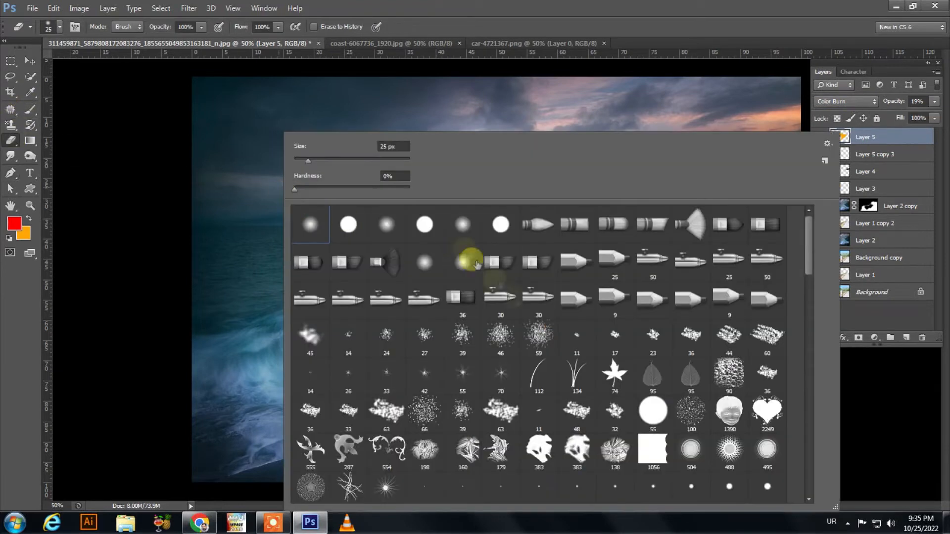
pyautogui.moveTo(810, 263); pyautogui.dragTo(810, 301)
pyautogui.doubleClick(376, 328)
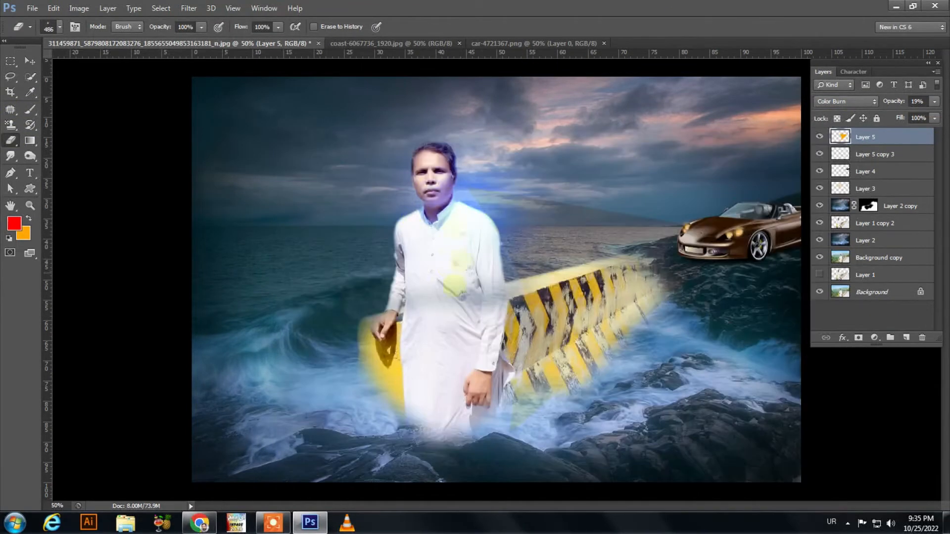
pyautogui.moveTo(553, 101); pyautogui.dragTo(490, 401)
pyautogui.rightClick(309, 179)
pyautogui.scroll(3, 435, 240)
pyautogui.doubleClick(435, 240)
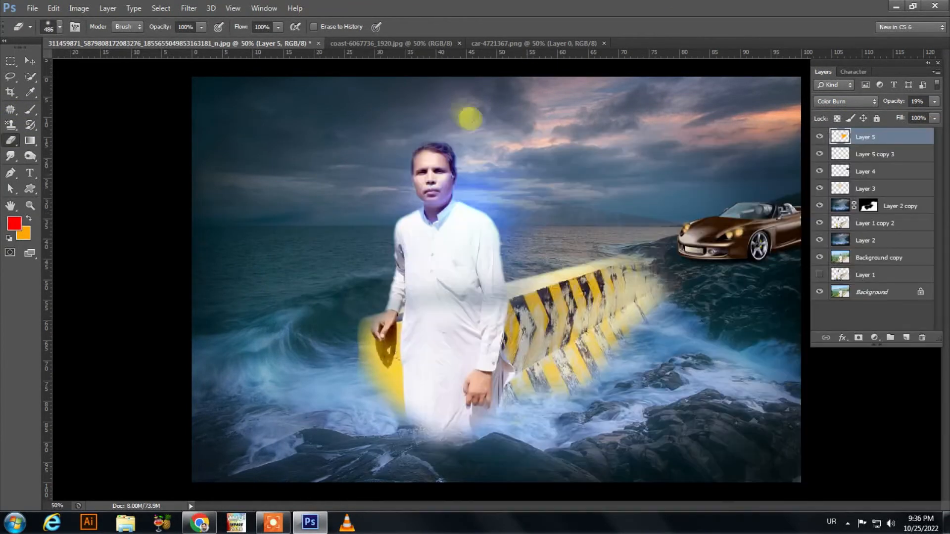
# Step: Switch the beam layer's blend mode to Lighten and reduce the Eraser to 100 px for cleaning the beam around the car
pyautogui.scroll(-3, 859, 104)
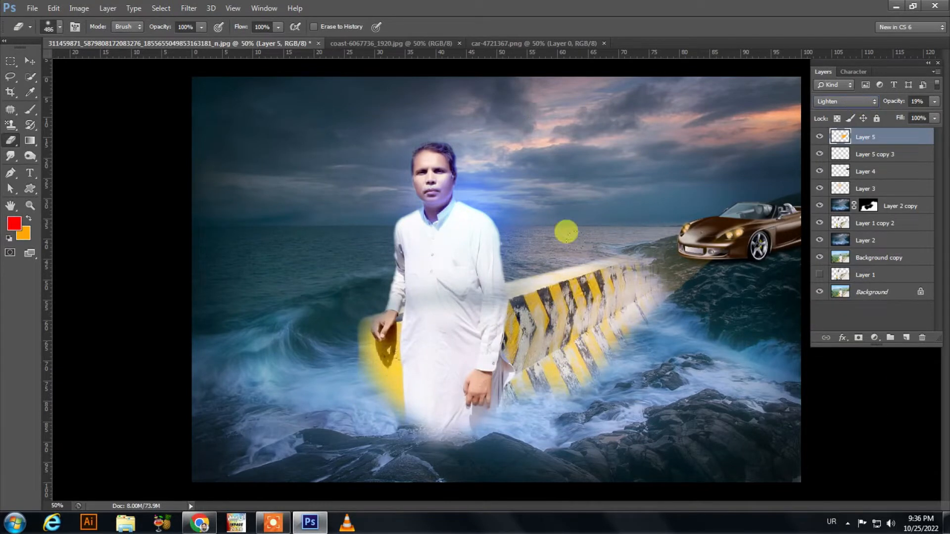
pyautogui.press('[')
pyautogui.press('[')
pyautogui.press('[')
pyautogui.press('[')
pyautogui.press('[')
pyautogui.press('[')
pyautogui.press('[')
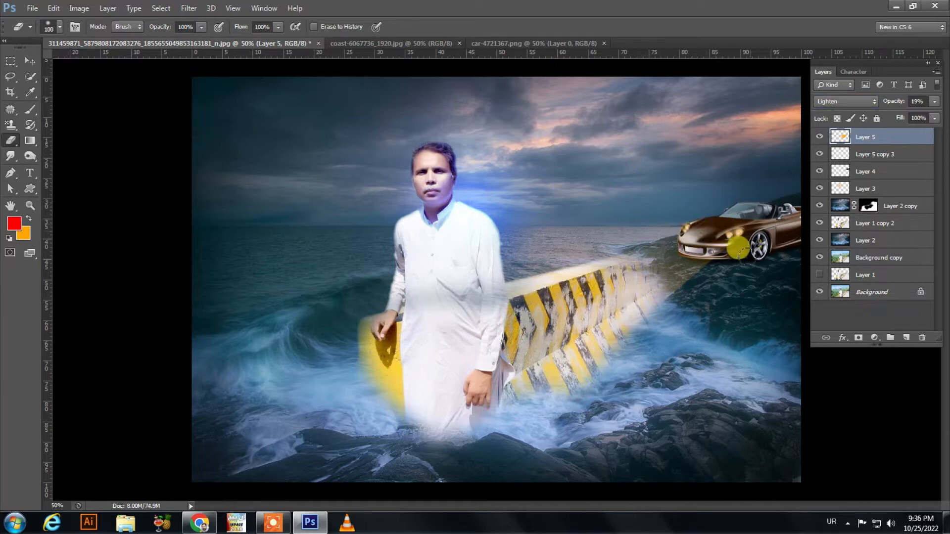
# Step: Add a Photo Filter adjustment above all layers, comparing the preset filters and choosing Deep Red at 66% density
pyautogui.click(875, 337)
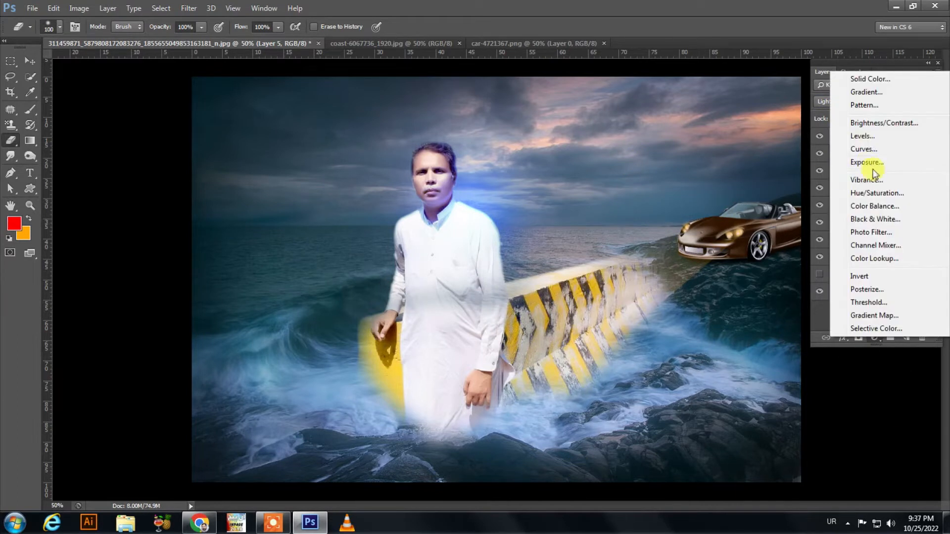
pyautogui.click(875, 231)
pyautogui.moveTo(693, 248); pyautogui.dragTo(735, 275)
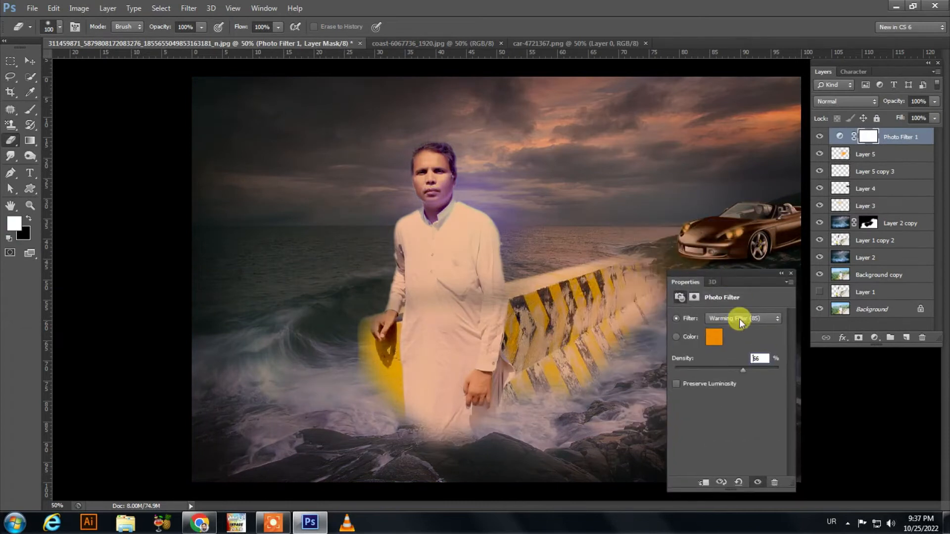
pyautogui.scroll(-10, 740, 322)
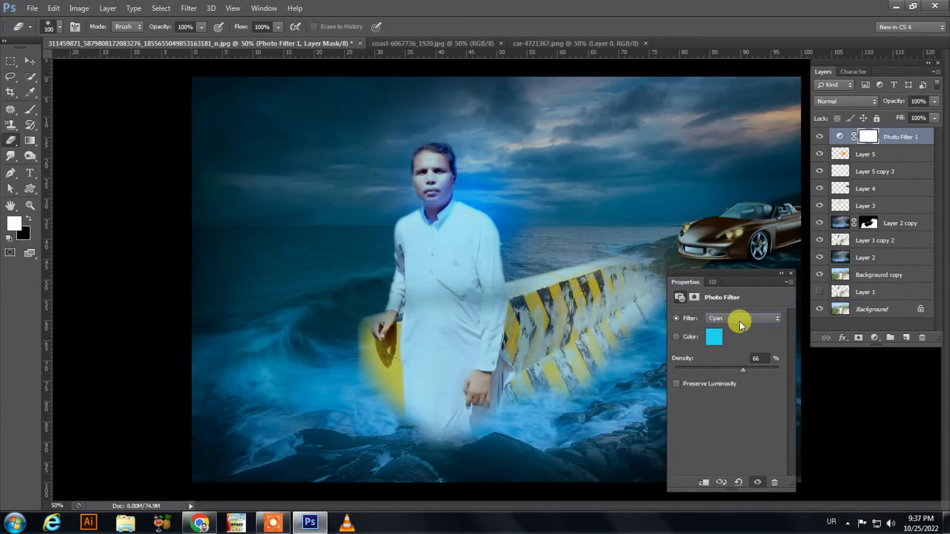
pyautogui.scroll(-2, 740, 322)
pyautogui.scroll(-3, 739, 322)
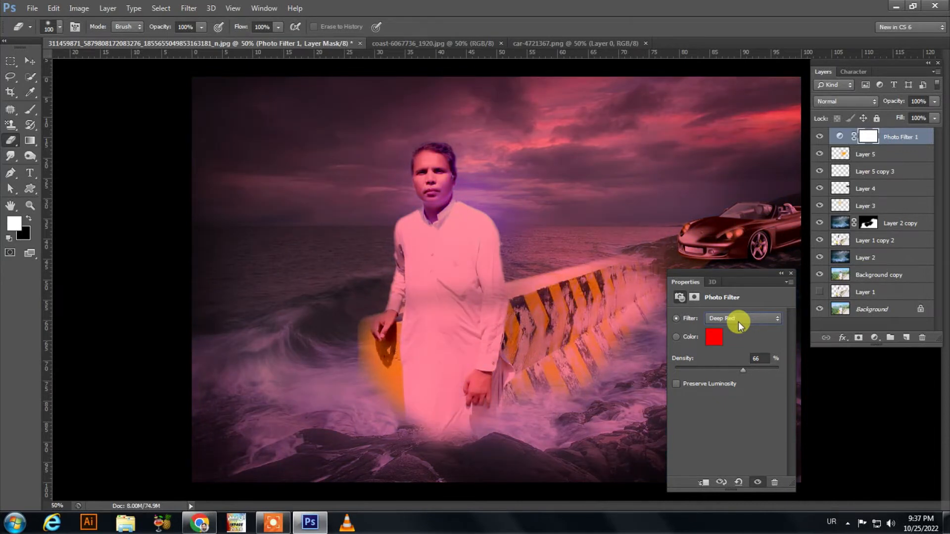
pyautogui.scroll(-1, 738, 321)
pyautogui.scroll(-3, 741, 322)
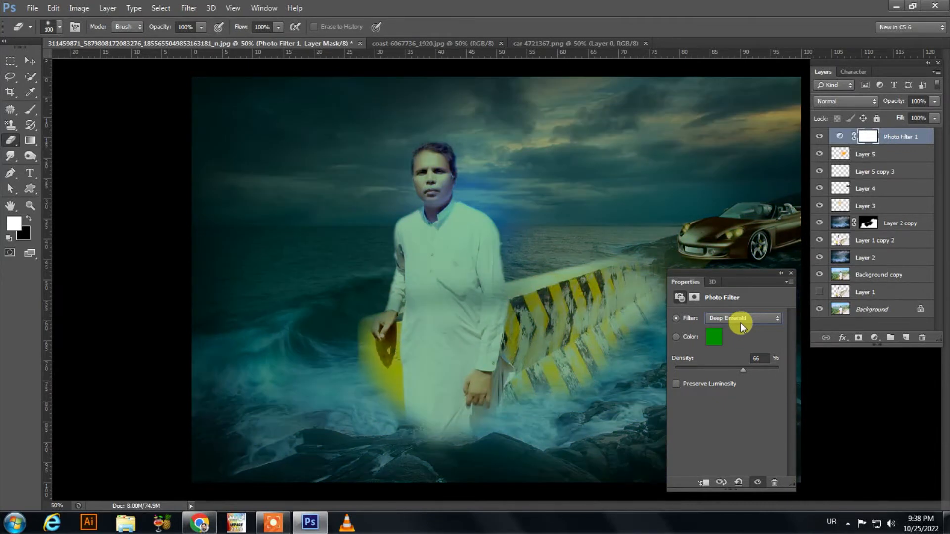
pyautogui.scroll(-1, 741, 324)
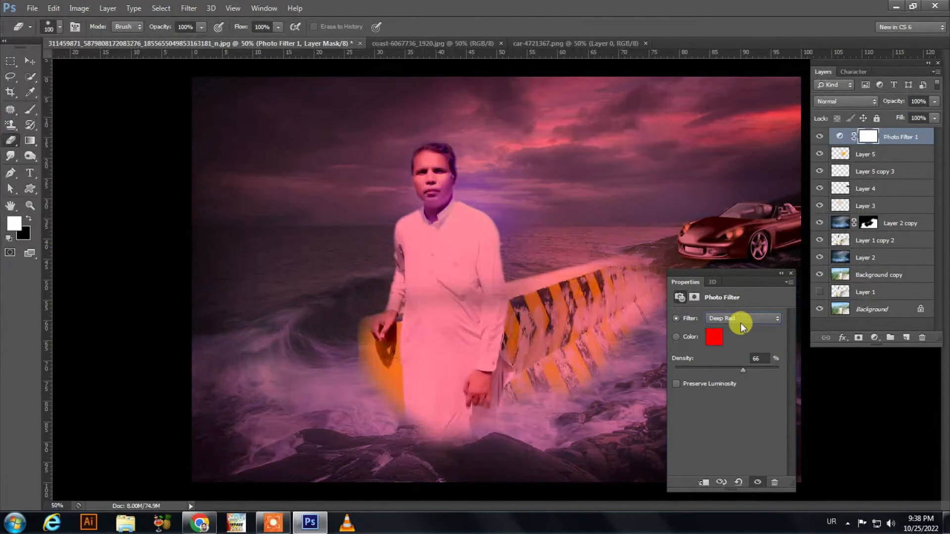
pyautogui.click(792, 274)
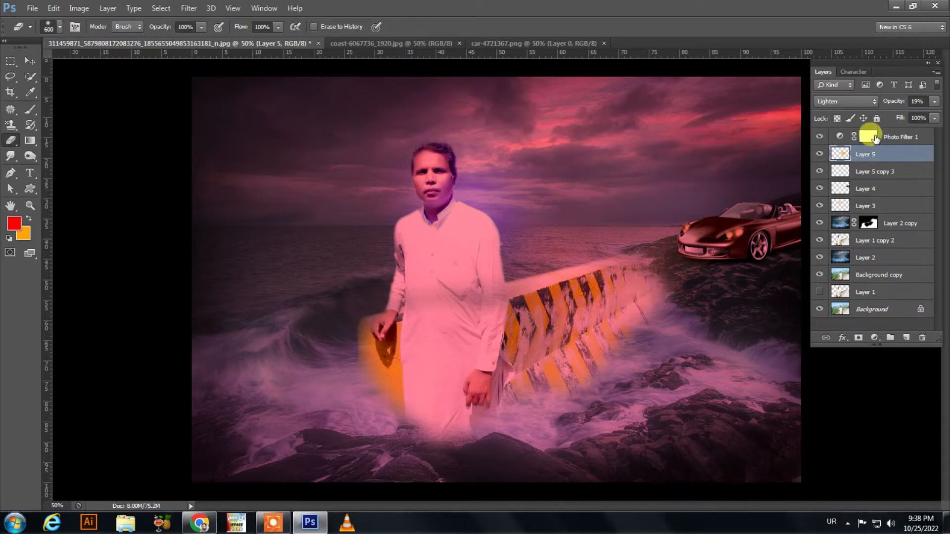
# Step: Set the Photo Filter adjustment's density to 63%
pyautogui.doubleClick(875, 139)
pyautogui.moveTo(740, 368)
pyautogui.mouseDown()
pyautogui.moveTo(770, 369)
pyautogui.moveTo(740, 374)
pyautogui.mouseUp()
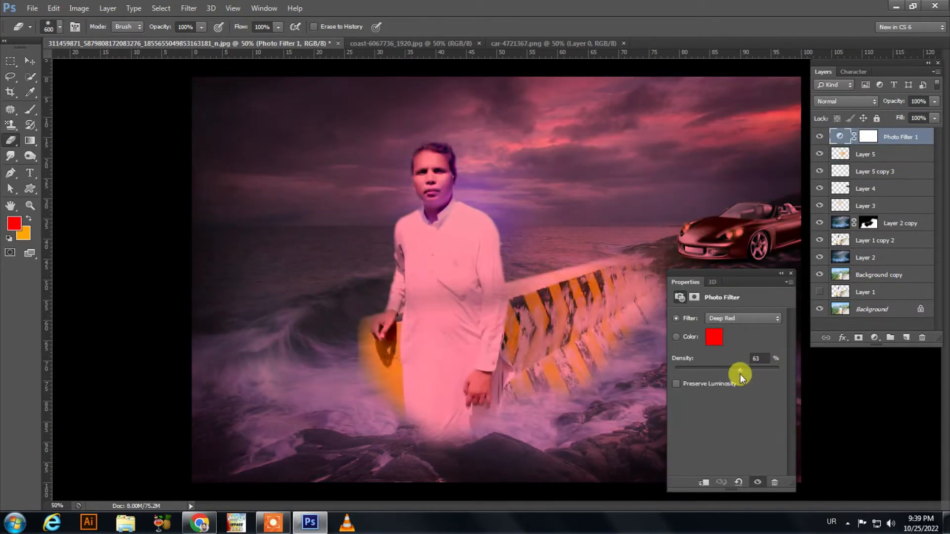
pyautogui.click(792, 274)
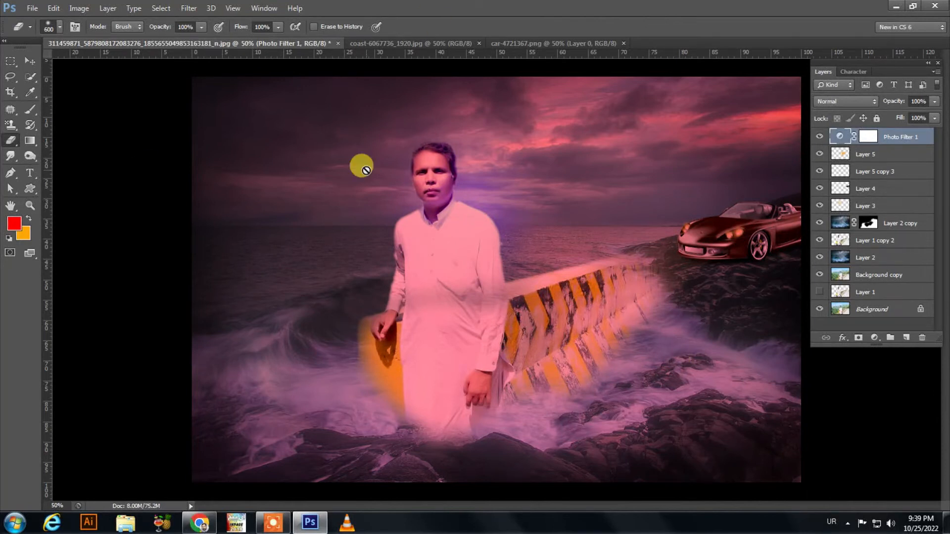
# Step: Open sea-3121435_1920.jpg, copy its ship and lighthouse scene, close it, and paste the scene as a layer directly above Layer 2
pyautogui.hotkey('ctrl', 'o')
pyautogui.click(597, 261)
pyautogui.scroll(-5, 598, 260)
pyautogui.doubleClick(473, 264)
pyautogui.click(35, 63)
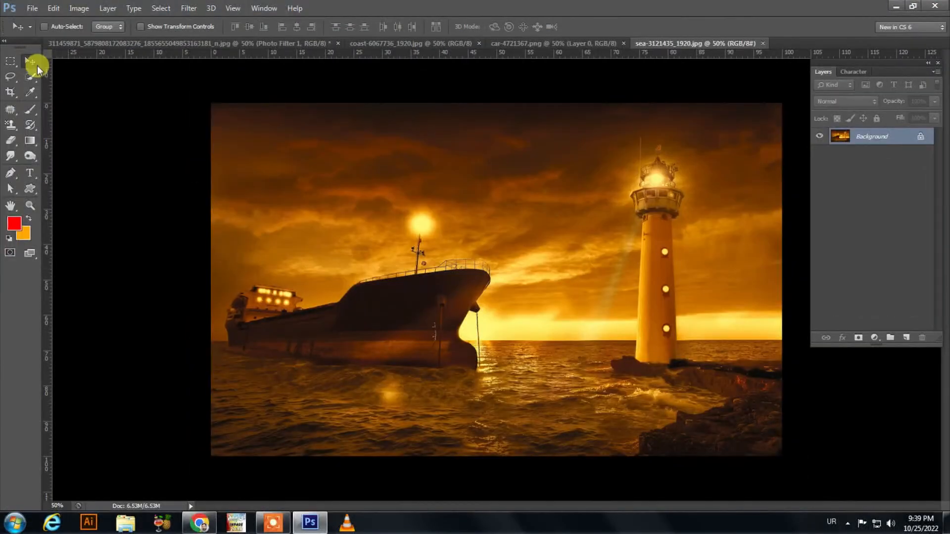
pyautogui.hotkey('ctrl', 'w')
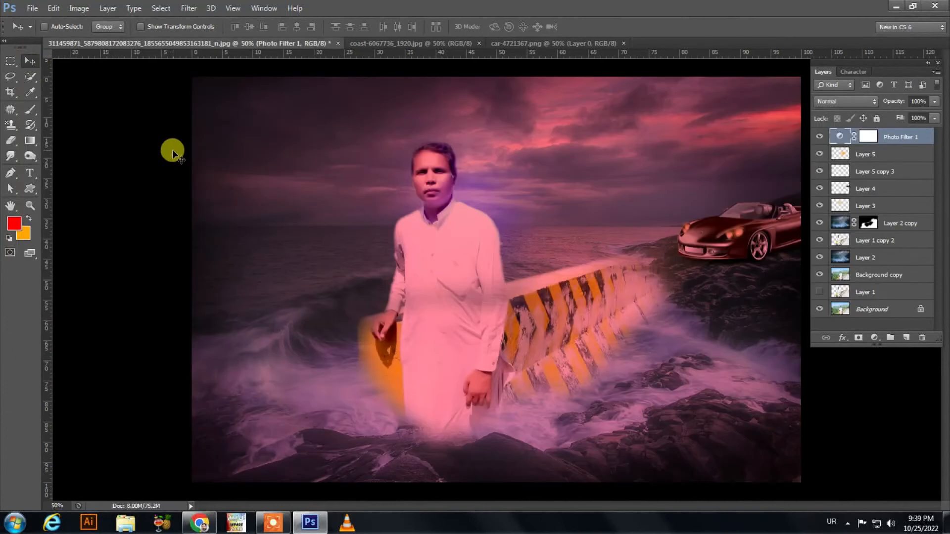
pyautogui.click(897, 263)
pyautogui.hotkey('ctrl', 'v')
pyautogui.moveTo(583, 164)
pyautogui.mouseDown()
pyautogui.moveTo(583, 135)
pyautogui.moveTo(583, 176)
pyautogui.mouseUp()
# Step: Paint with a soft brush on Layer 2 copy's mask to uncover the lighthouse area behind the car
pyautogui.click(868, 223)
pyautogui.click(30, 108)
pyautogui.rightClick(670, 170)
pyautogui.click(633, 169)
pyautogui.moveTo(637, 170)
pyautogui.mouseDown()
pyautogui.moveTo(626, 216)
pyautogui.moveTo(728, 172)
pyautogui.moveTo(619, 193)
pyautogui.mouseUp()
pyautogui.hotkey('ctrl', 't')
pyautogui.press('Escape')
# Step: Stretch the pasted ship and lighthouse layer downward with Free Transform so it fills the canvas
pyautogui.click(865, 257)
pyautogui.hotkey('ctrl', 't')
pyautogui.moveTo(760, 427); pyautogui.dragTo(769, 484)
pyautogui.moveTo(495, 451); pyautogui.dragTo(495, 483)
pyautogui.press('Return')
# Step: Paint Layer 2 copy's mask with a 180 px brush to hide its old sea and uncover the ship
pyautogui.click(868, 223)
pyautogui.moveTo(792, 214); pyautogui.dragTo(585, 208)
pyautogui.rightClick(759, 161)
pyautogui.click(712, 153)
pyautogui.press('Return')
pyautogui.moveTo(282, 275)
pyautogui.mouseDown()
pyautogui.moveTo(320, 293)
pyautogui.moveTo(243, 381)
pyautogui.moveTo(266, 330)
pyautogui.moveTo(189, 343)
pyautogui.mouseUp()
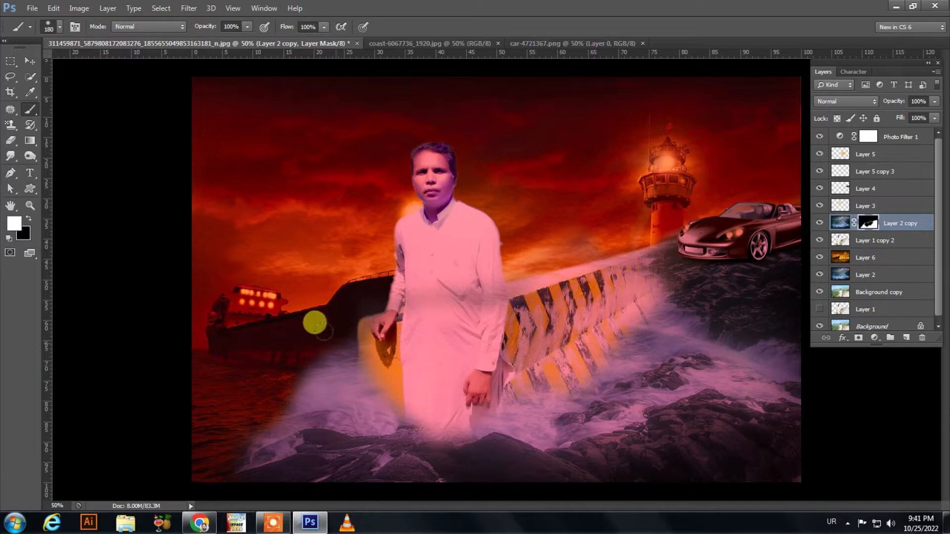
# Step: Paint the waves back on Layer 2 copy's mask below the ship and over the bottom of the man's robe
pyautogui.press('x')
pyautogui.moveTo(301, 392)
pyautogui.mouseDown()
pyautogui.moveTo(171, 347)
pyautogui.moveTo(323, 384)
pyautogui.mouseUp()
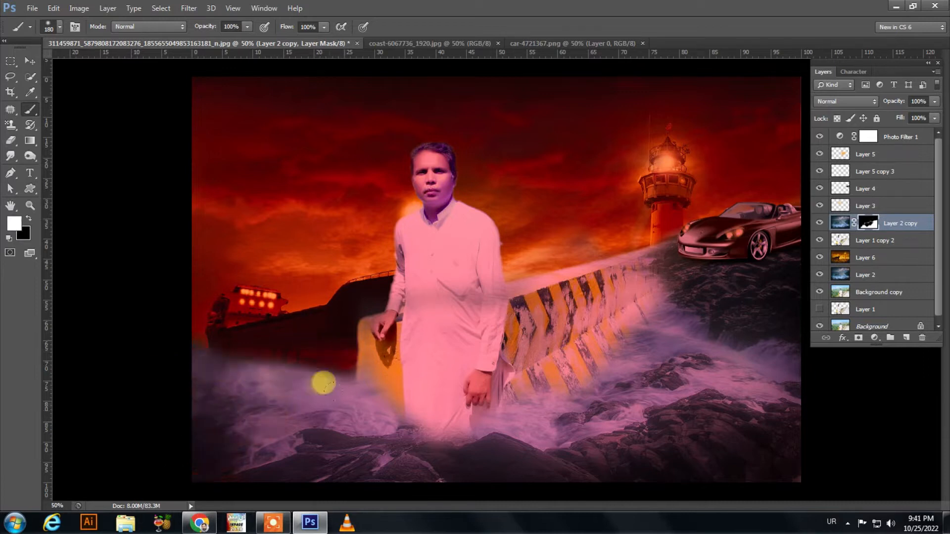
pyautogui.press('x')
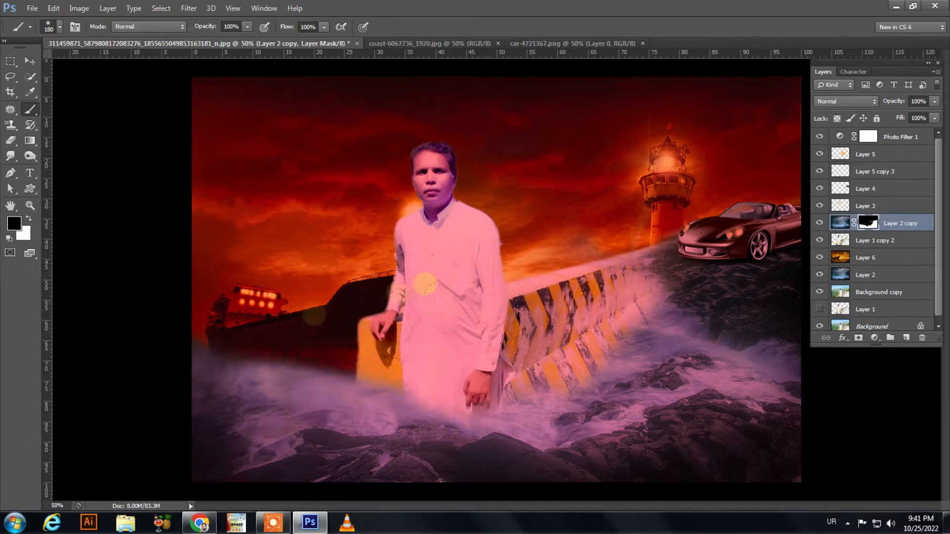
# Step: Add a mask to Layer 6 and hide its orange sky around the man with a 1000 px soft black brush
pyautogui.click(871, 258)
pyautogui.click(858, 338)
pyautogui.moveTo(264, 119)
pyautogui.mouseDown()
pyautogui.moveTo(223, 59)
pyautogui.moveTo(441, 106)
pyautogui.mouseUp()
pyautogui.rightClick(294, 133)
pyautogui.moveTo(352, 158); pyautogui.dragTo(412, 159)
pyautogui.press('Return')
pyautogui.moveTo(411, 198)
pyautogui.mouseDown()
pyautogui.moveTo(445, 134)
pyautogui.moveTo(346, 215)
pyautogui.moveTo(329, 218)
pyautogui.mouseUp()
pyautogui.press('[')
pyautogui.press('[')
pyautogui.click(574, 153)
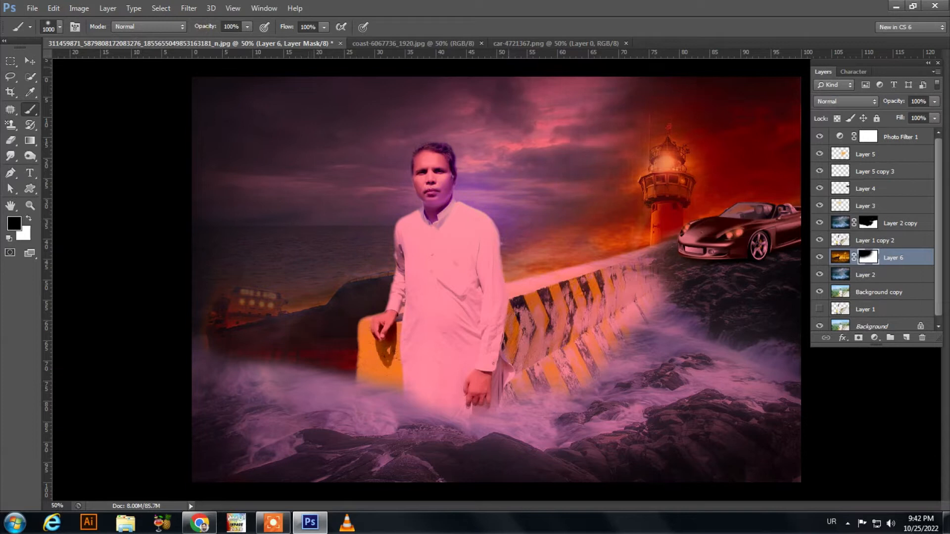
# Step: Reduce the brush to 90 px and mask the red haze around the ship on Layer 6
pyautogui.press('[')
pyautogui.press('[')
pyautogui.press('[')
pyautogui.press('[')
pyautogui.press('[')
pyautogui.press('[')
pyautogui.press('[')
pyautogui.press('[')
pyautogui.press('[')
pyautogui.press('[')
pyautogui.press('[')
pyautogui.press('[')
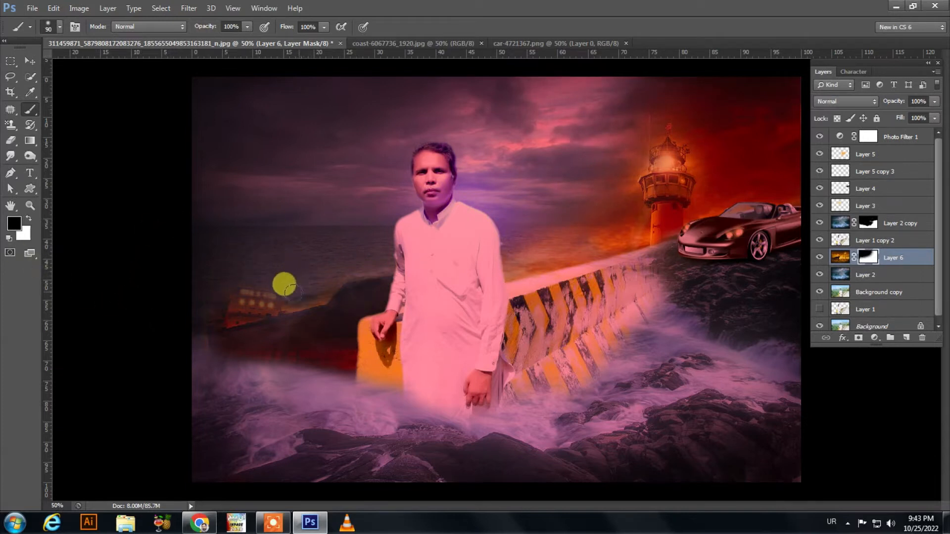
# Step: Shift the sky and sea of Layer 2 to magenta with Hue/Saturation
pyautogui.click(884, 280)
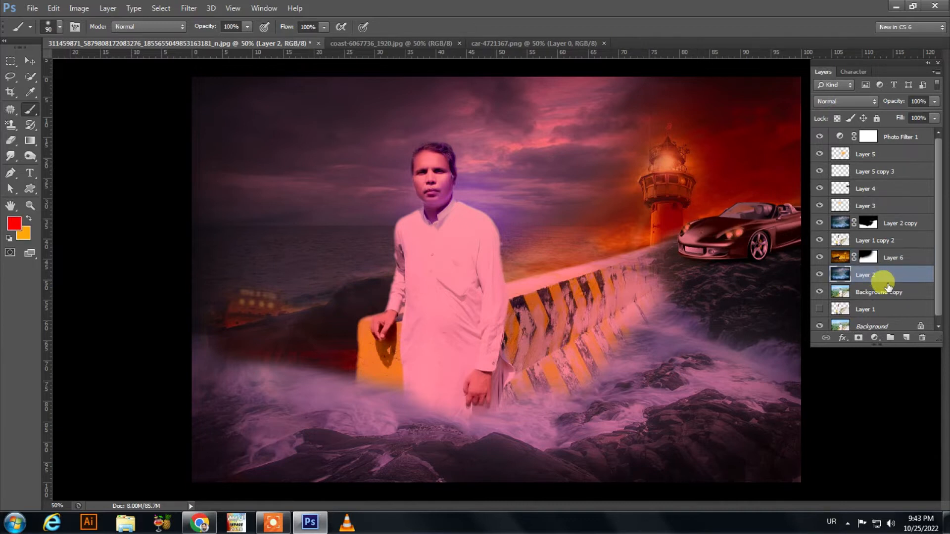
pyautogui.hotkey('ctrl', 'u')
pyautogui.moveTo(446, 153); pyautogui.dragTo(661, 134)
pyautogui.moveTo(628, 215); pyautogui.dragTo(671, 218)
pyautogui.moveTo(652, 132); pyautogui.dragTo(469, 216)
pyautogui.moveTo(445, 327); pyautogui.dragTo(487, 327)
pyautogui.press('Return')
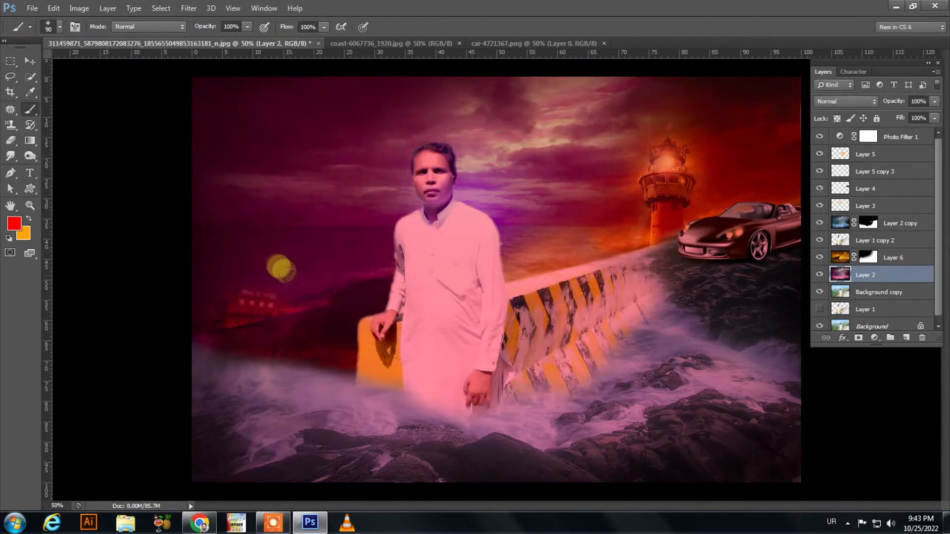
# Step: Refine Layer 6's mask around the ship with a 30 px brush and fade its sky above the lighthouse at 800 px
pyautogui.click(865, 257)
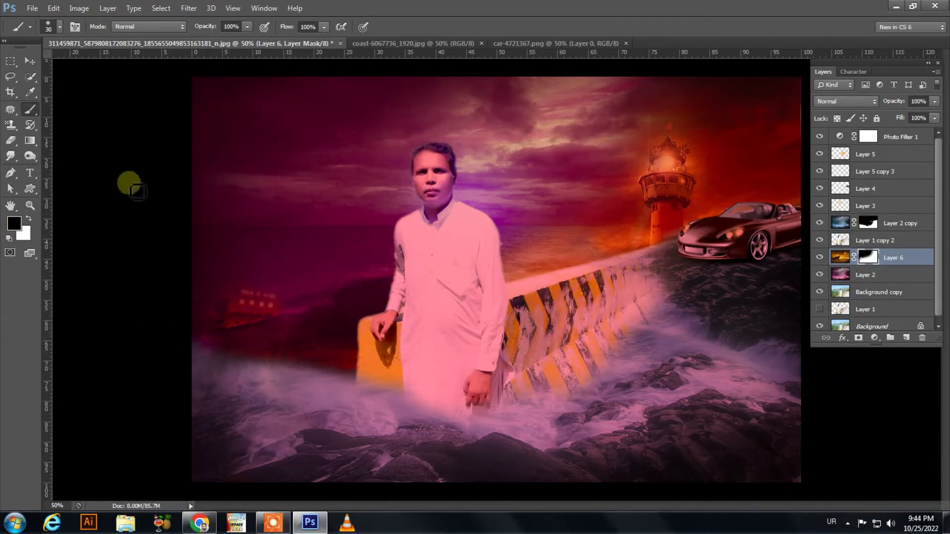
pyautogui.press(']')
pyautogui.press(']')
pyautogui.press(']')
pyautogui.press(']')
pyautogui.press(']')
pyautogui.press(']')
pyautogui.press(']')
pyautogui.press(']')
pyautogui.press(']')
pyautogui.press(']')
pyautogui.press(']')
pyautogui.press(']')
pyautogui.press(']')
pyautogui.press(']')
pyautogui.press(']')
pyautogui.press(']')
pyautogui.press(']')
pyautogui.press(']')
pyautogui.moveTo(607, 121)
pyautogui.mouseDown()
pyautogui.moveTo(581, 91)
pyautogui.moveTo(509, 59)
pyautogui.mouseUp()
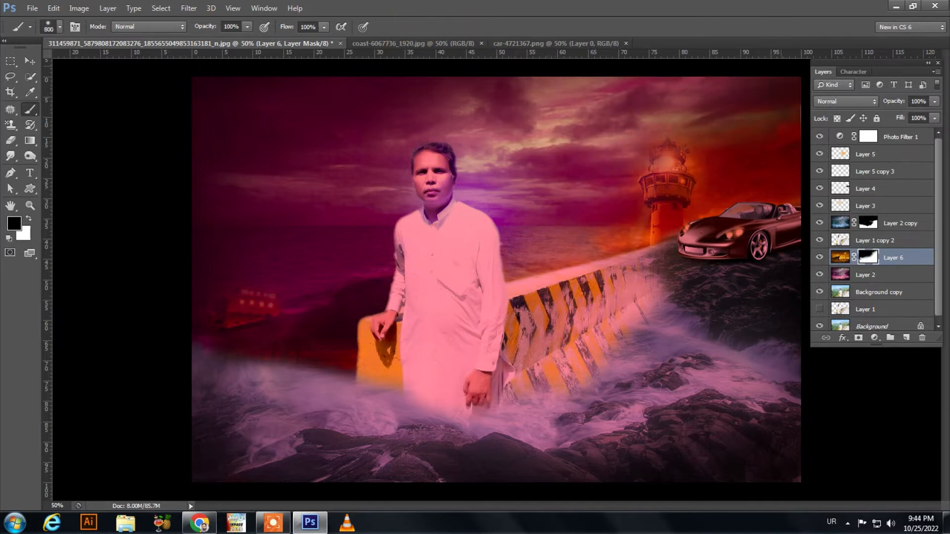
# Step: Mask out Layer 6's red sky in the canvas's upper-right corner, using a 500 px and a 1300 px brush
pyautogui.press('[')
pyautogui.press('[')
pyautogui.press('[')
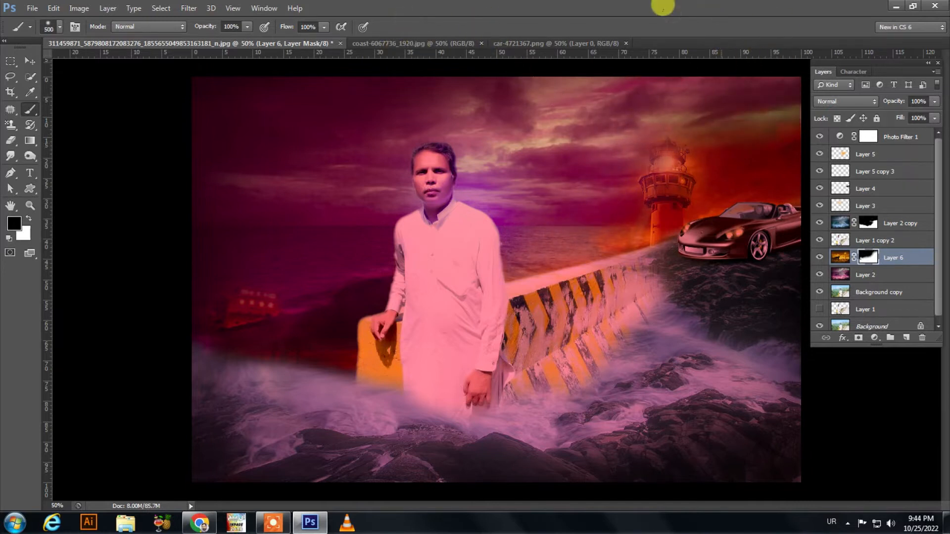
pyautogui.hotkey('ctrl', '-')
pyautogui.hotkey('ctrl', '-')
pyautogui.hotkey('ctrl', '-')
pyautogui.press(']')
pyautogui.press(']')
pyautogui.press(']')
pyautogui.press(']')
pyautogui.press(']')
pyautogui.press(']')
pyautogui.press(']')
pyautogui.press(']')
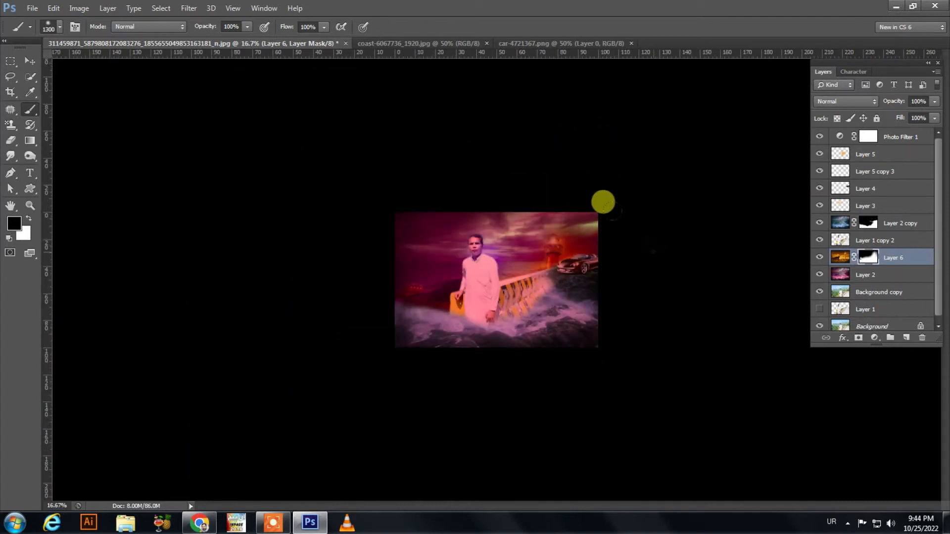
# Step: Mask the remaining red sky close around the lighthouse and above the car, working from a 250 px down to a 60 px brush
pyautogui.hotkey('ctrl', '+')
pyautogui.hotkey('ctrl', '+')
pyautogui.hotkey('ctrl', '+')
pyautogui.press('[')
pyautogui.press('[')
pyautogui.press('[')
pyautogui.press('[')
pyautogui.press('[')
pyautogui.moveTo(687, 128); pyautogui.dragTo(713, 131)
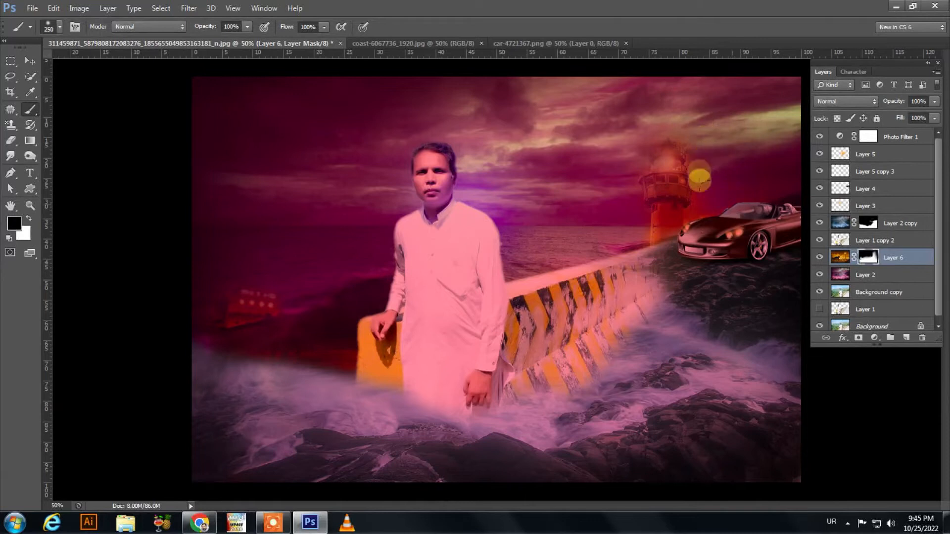
pyautogui.press('[')
pyautogui.press('[')
pyautogui.press('[')
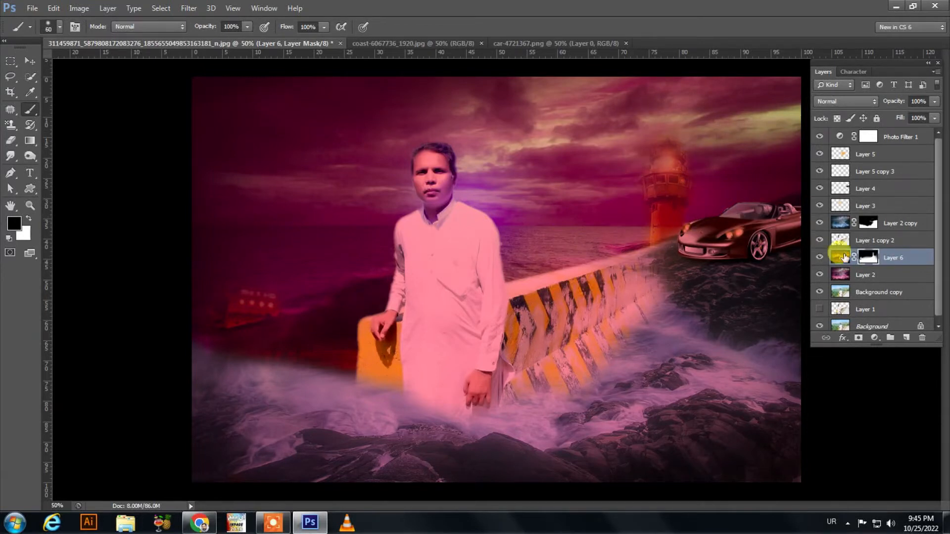
# Step: Brighten Layer 6's ship and lighthouse image with Levels inputs of 17, 1.50 and 226
pyautogui.click(842, 257)
pyautogui.hotkey('ctrl', 'l')
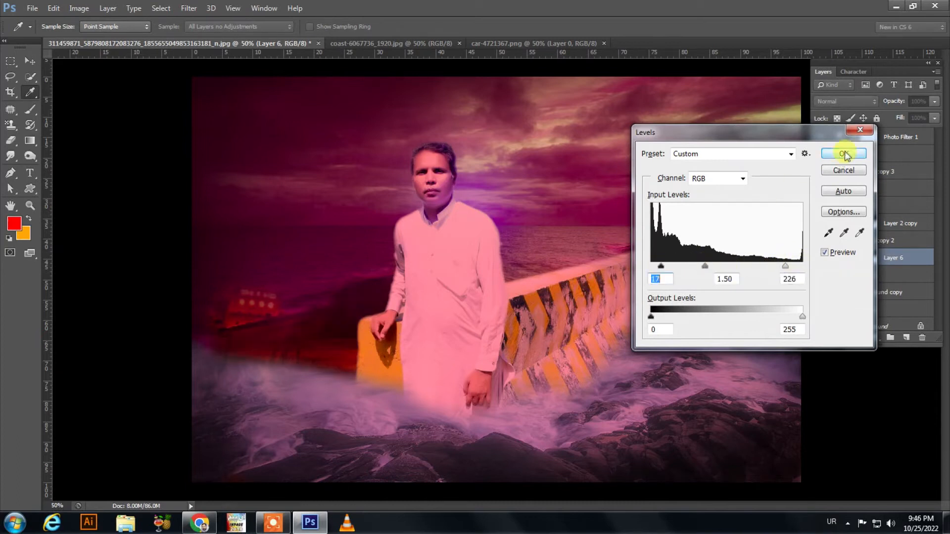
pyautogui.click(844, 153)
pyautogui.click(871, 258)
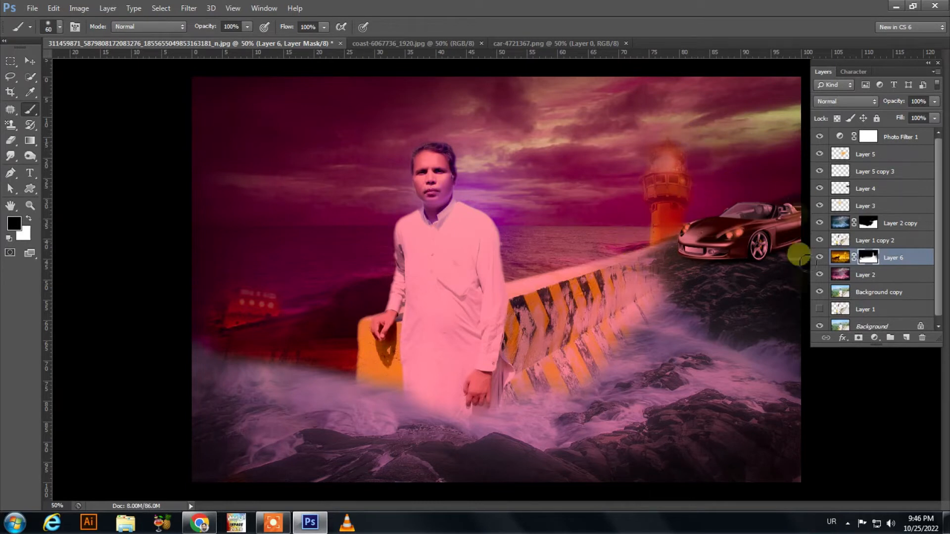
# Step: Shift Layer 6's ship and lighthouse to purple with a Hue/Saturation hue of -106
pyautogui.click(840, 257)
pyautogui.hotkey('ctrl', 'u')
pyautogui.moveTo(798, 256); pyautogui.dragTo(760, 257)
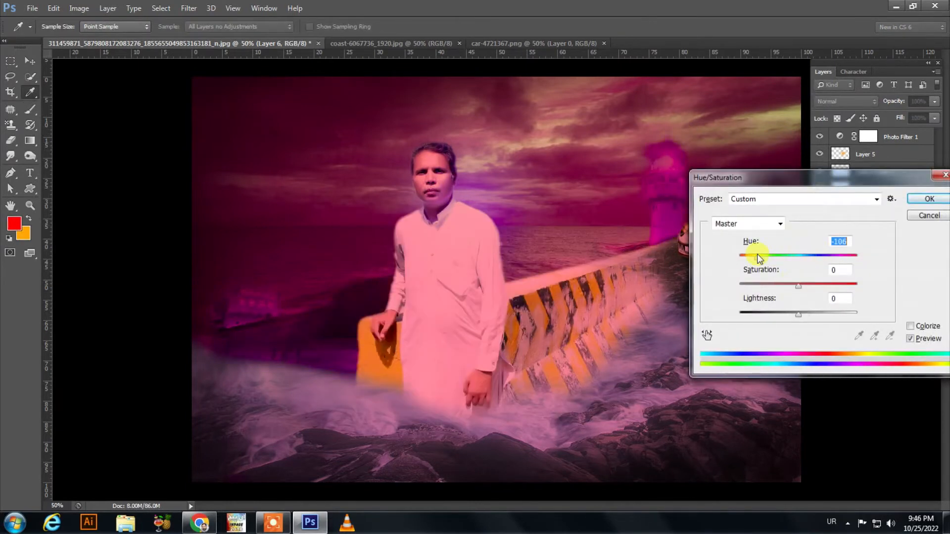
pyautogui.moveTo(818, 177); pyautogui.dragTo(730, 246)
pyautogui.press('Return')
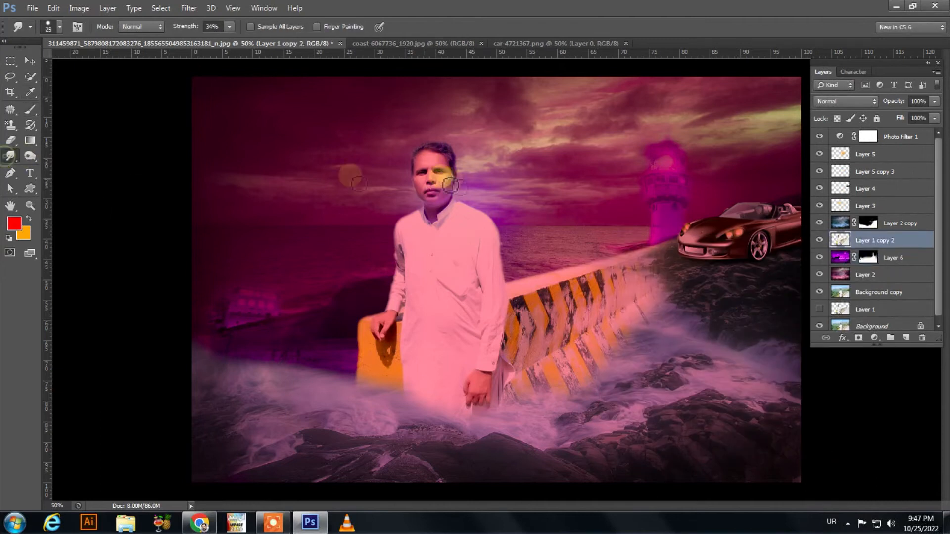
# Step: Enlarge the Smudge tool's brush to 70 px for working on Layer 1 copy 2
pyautogui.press(']')
pyautogui.press(']')
pyautogui.press(']')
pyautogui.press(']')
pyautogui.press(']')
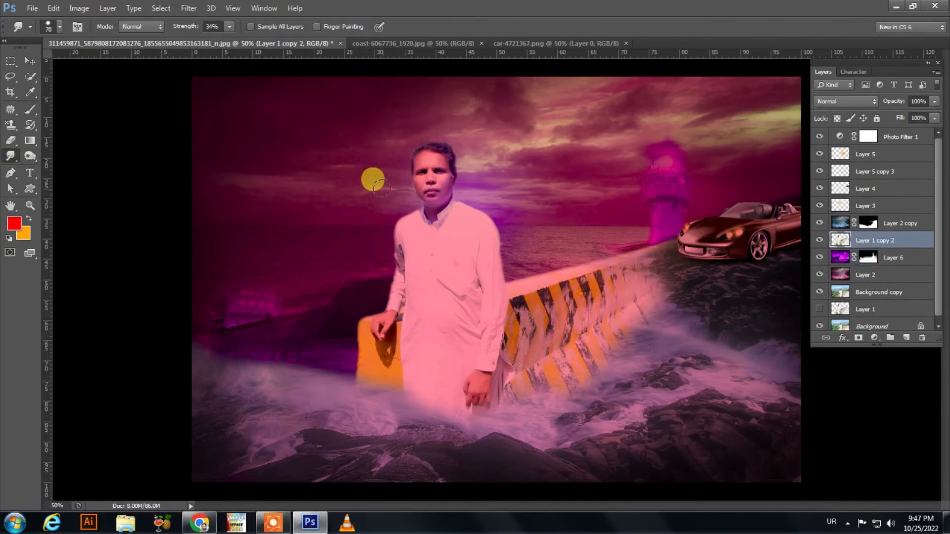
# Step: Copy Layer 3's glow across to the ship, enlarge it with Free Transform and shift it over the nearby water
pyautogui.click(830, 211)
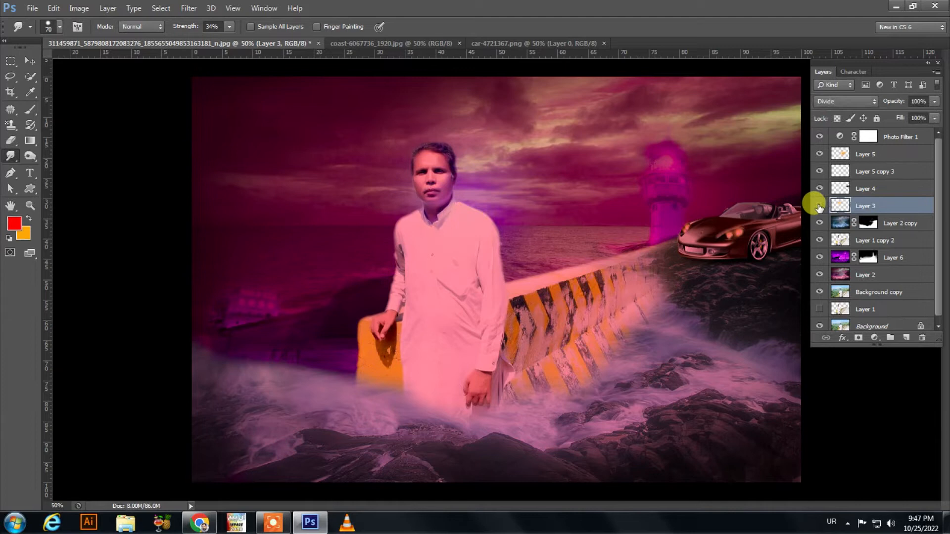
pyautogui.click(29, 60)
pyautogui.moveTo(643, 229); pyautogui.dragTo(261, 319)
pyautogui.hotkey('ctrl', 't')
pyautogui.moveTo(373, 163); pyautogui.dragTo(400, 137)
pyautogui.moveTo(348, 229); pyautogui.dragTo(368, 214)
pyautogui.press('Return')
pyautogui.moveTo(257, 307); pyautogui.dragTo(329, 402)
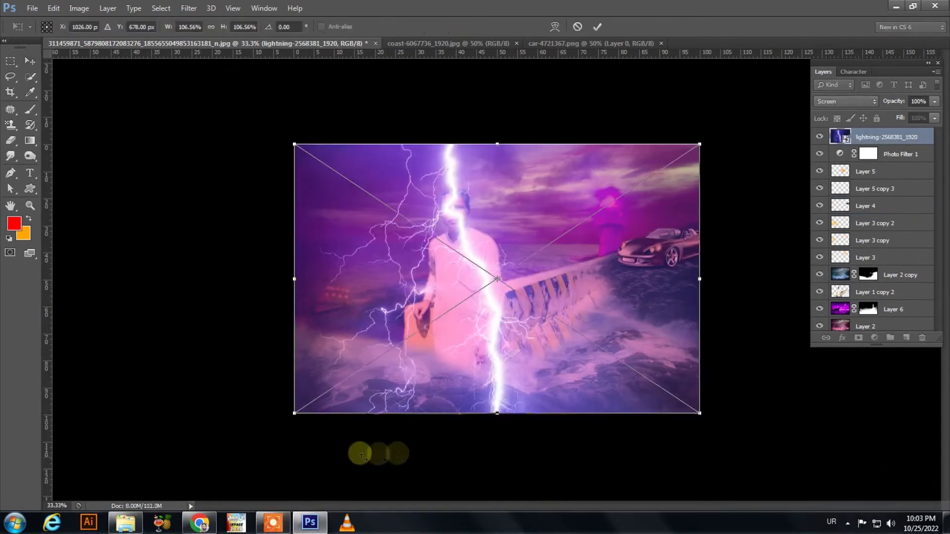
# Step: Flip the lightning image horizontally, rotate it 25.44° and enlarge it to 180.02%, and rasterize its layer
pyautogui.rightClick(508, 355)
pyautogui.click(539, 336)
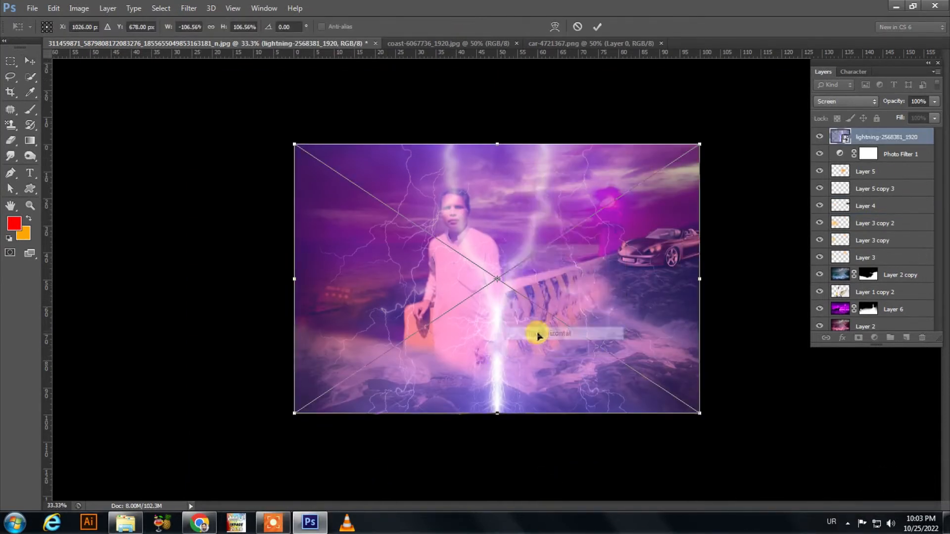
pyautogui.moveTo(717, 403); pyautogui.dragTo(644, 484)
pyautogui.moveTo(737, 244); pyautogui.dragTo(806, 186)
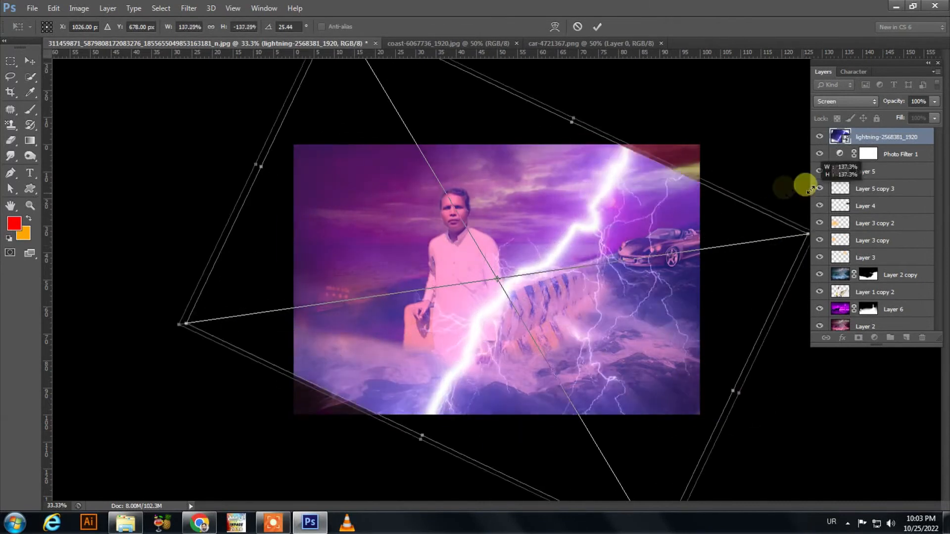
pyautogui.moveTo(186, 323); pyautogui.dragTo(87, 354)
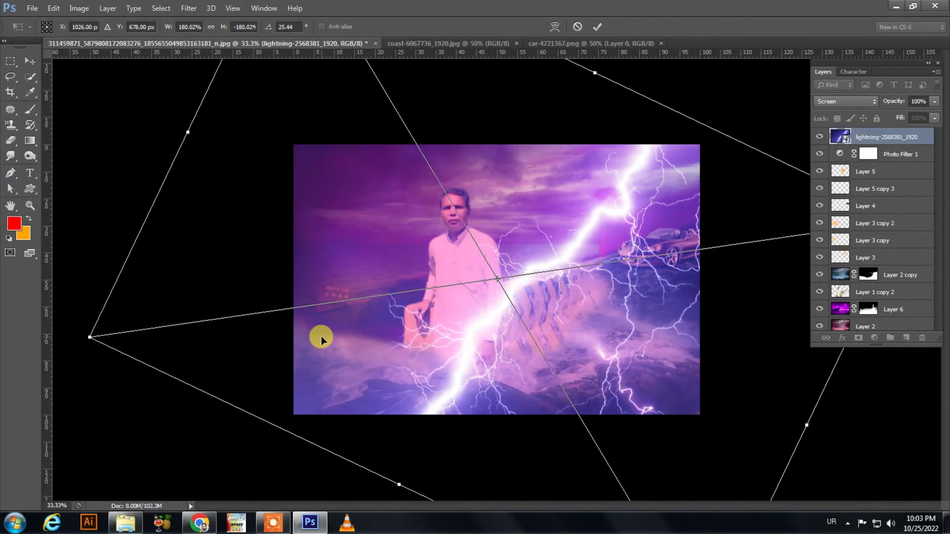
pyautogui.press('Return')
pyautogui.rightClick(911, 134)
pyautogui.click(762, 195)
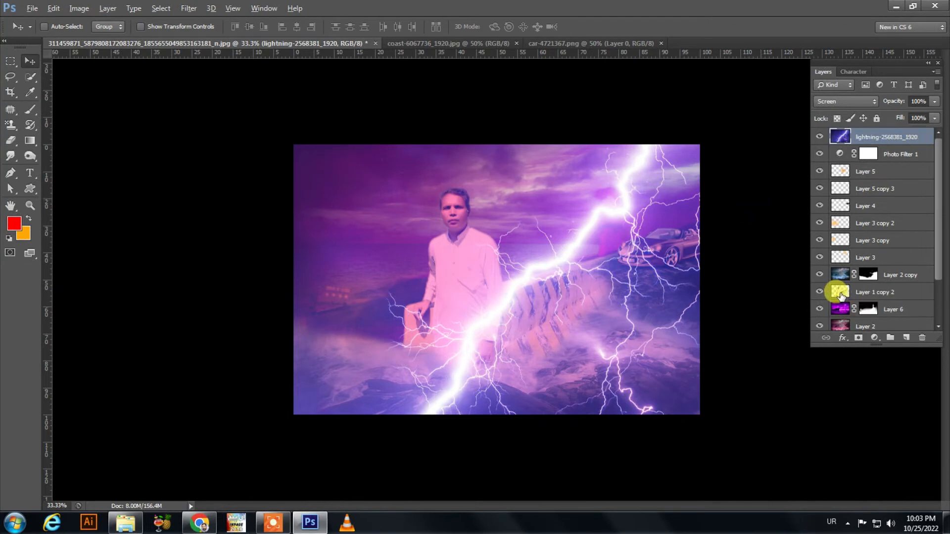
# Step: Load Layer 1 copy 2 as a selection and subtract the striped barrier with a 30 px Quick Selection brush, keeping the man
pyautogui.click(840, 296)
pyautogui.keyDown('ctrl'); pyautogui.click(841, 295); pyautogui.keyUp('ctrl')
pyautogui.click(30, 76)
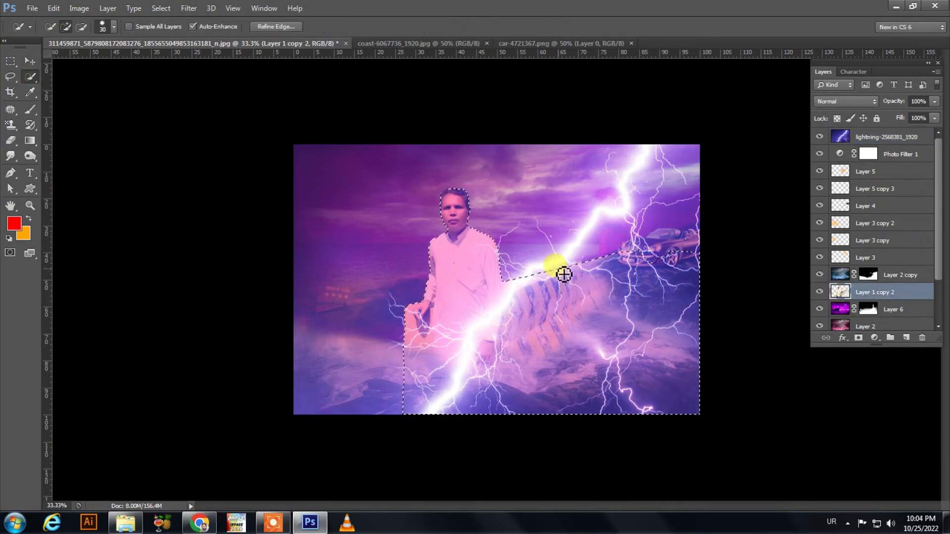
pyautogui.moveTo(655, 365); pyautogui.dragTo(526, 330)
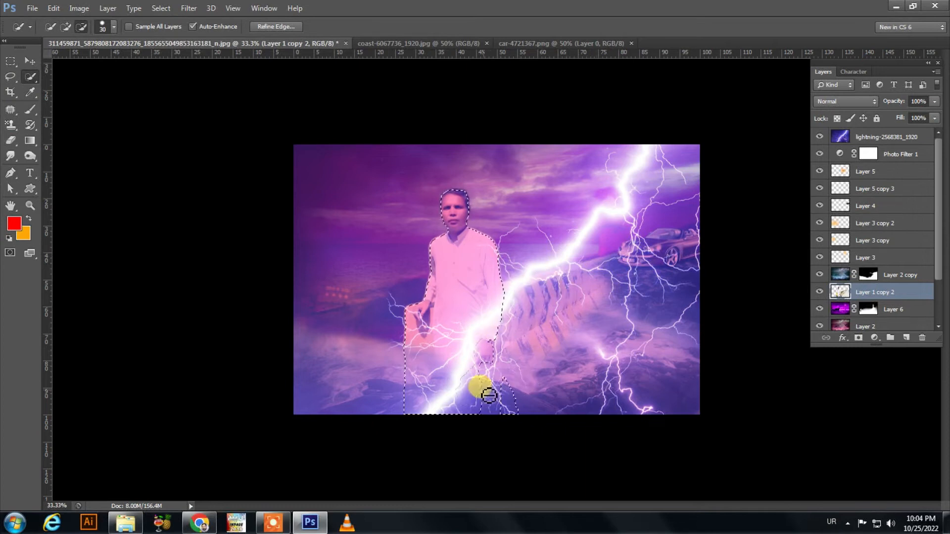
pyautogui.hotkey('ctrl', 'z')
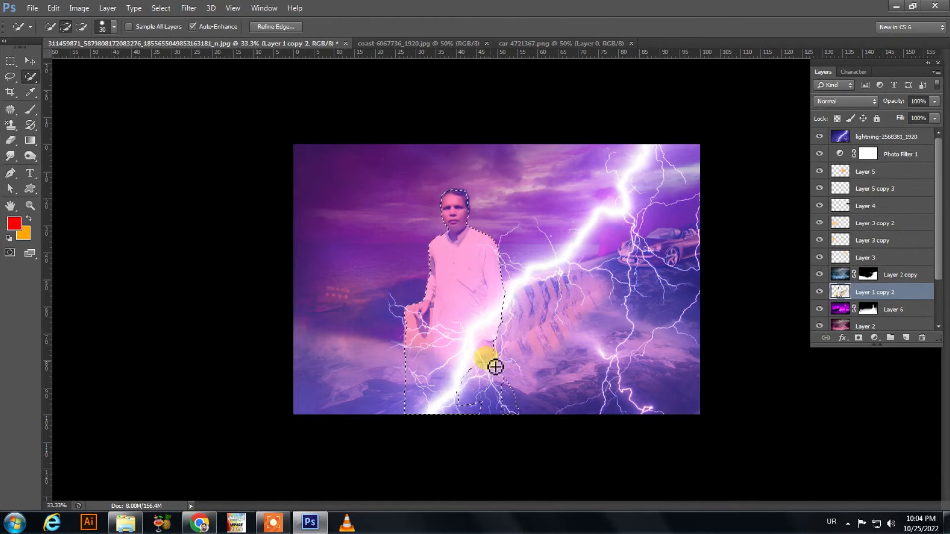
pyautogui.moveTo(504, 424); pyautogui.dragTo(525, 400)
# Step: Try to erase the lightning over the man inside the selection with a 150 px Eraser
pyautogui.click(14, 140)
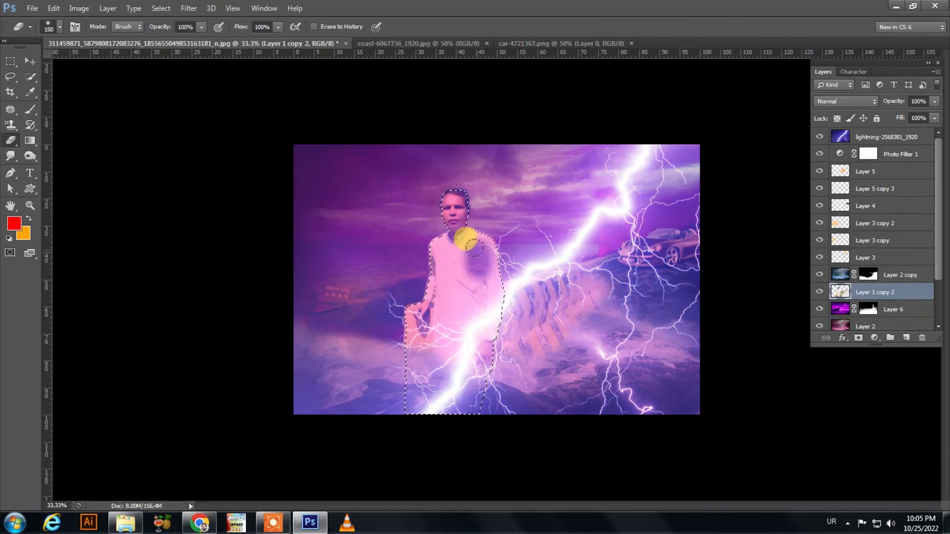
pyautogui.hotkey('ctrl', 'z')
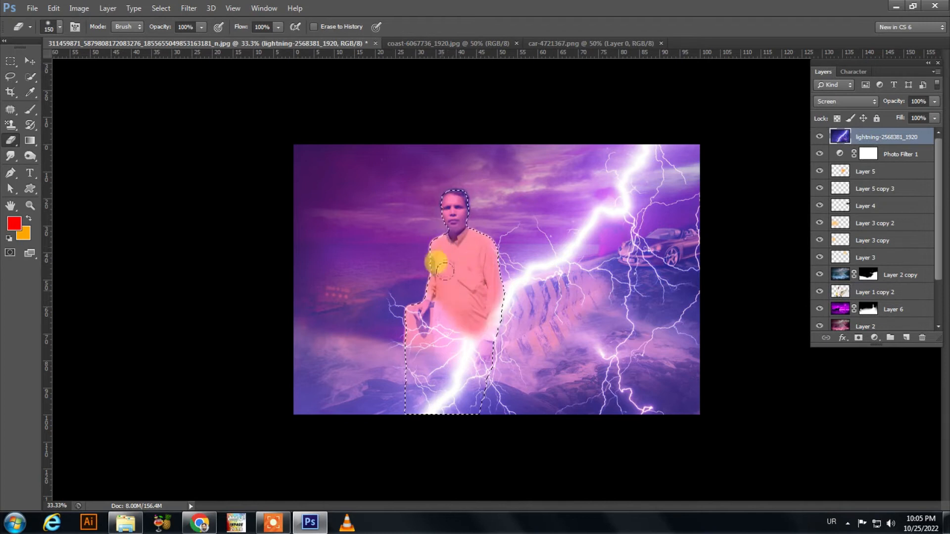
pyautogui.moveTo(464, 322)
pyautogui.mouseDown()
pyautogui.moveTo(450, 218)
pyautogui.moveTo(451, 281)
pyautogui.mouseUp()
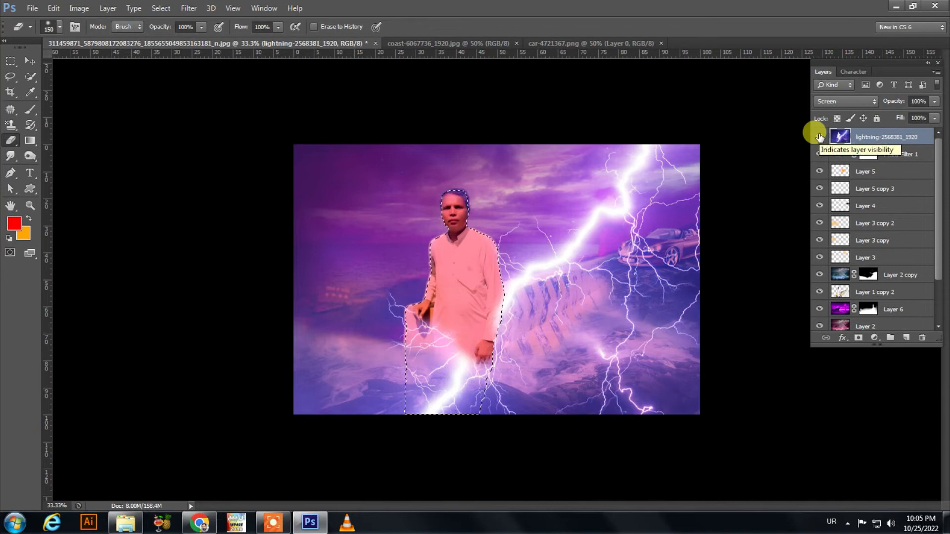
pyautogui.hotkey('ctrl', 'z')
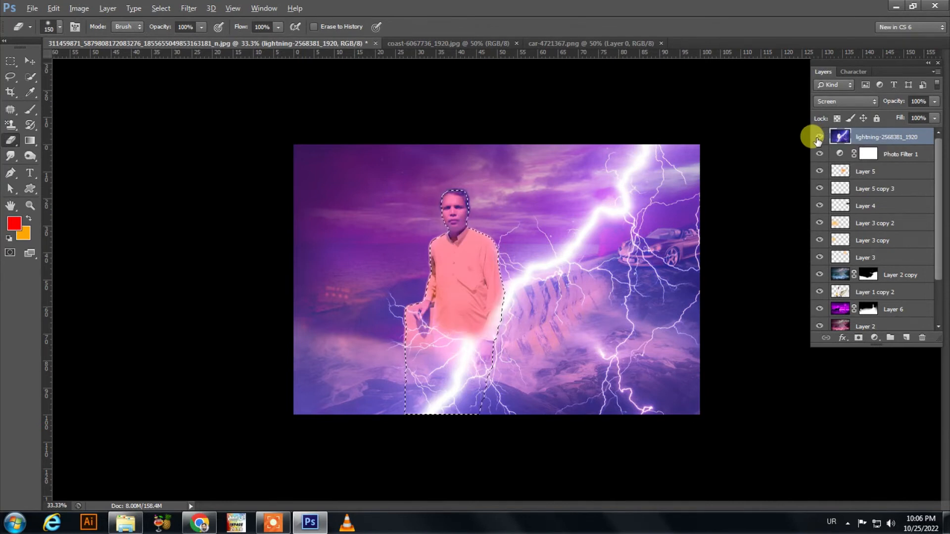
pyautogui.hotkey('ctrl', 'z')
# Step: Undo the erasing over the man and set the lightning layer's opacity to 54%
pyautogui.click(935, 102)
pyautogui.moveTo(935, 120); pyautogui.dragTo(907, 120)
pyautogui.click(935, 100)
pyautogui.click(935, 101)
pyautogui.click(910, 120)
pyautogui.hotkey('ctrl', 'alt', 'z')
pyautogui.hotkey('ctrl', 'alt', 'z')
pyautogui.hotkey('ctrl', 'alt', 'z')
pyautogui.click(935, 102)
# Step: Check Layer 3's effect by toggling its visibility and move it directly below Layer 1 copy 2
pyautogui.click(819, 223)
pyautogui.click(817, 256)
pyautogui.click(818, 256)
pyautogui.moveTo(897, 258); pyautogui.dragTo(897, 297)
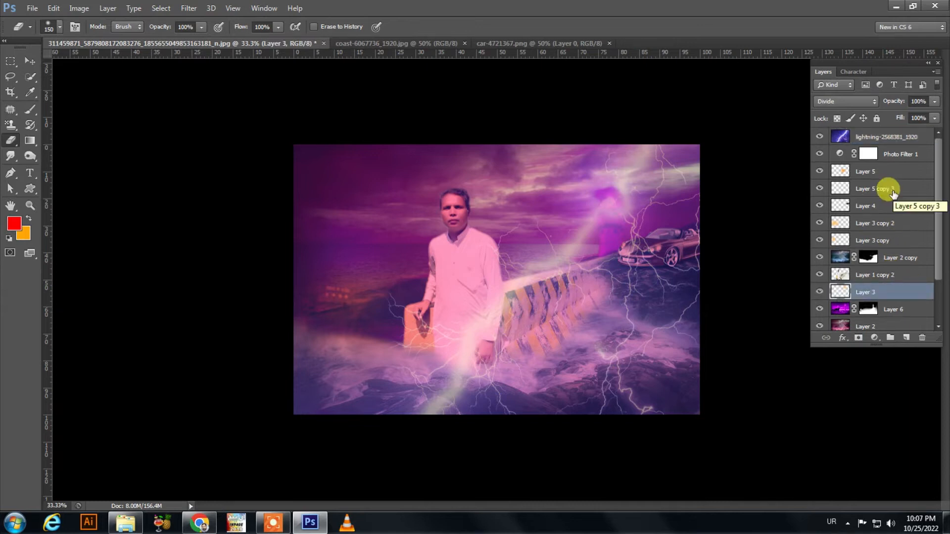
# Step: Hide the lightning with a black layer mask and reveal it only around the lighthouse, car and nearby sea with a 200 px brush
pyautogui.click(859, 338)
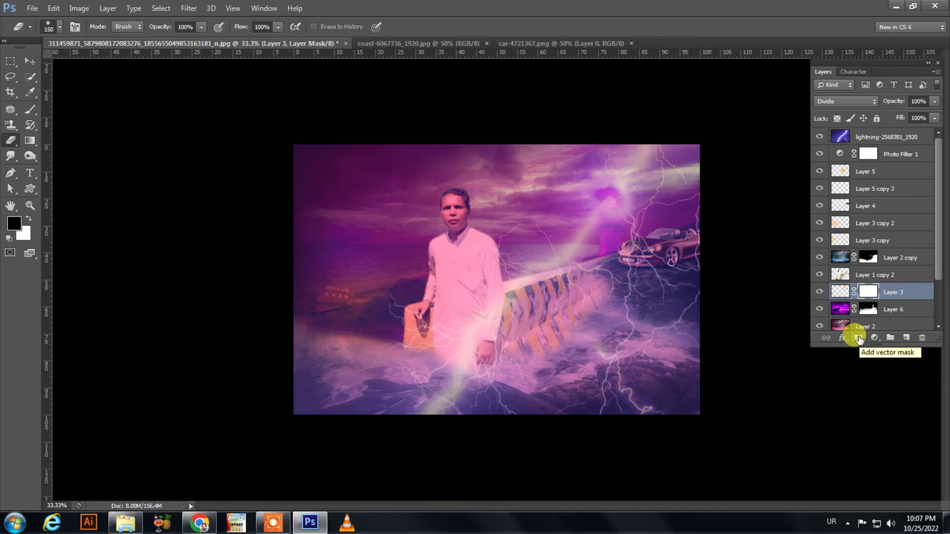
pyautogui.hotkey('ctrl', 'z')
pyautogui.click(888, 138)
pyautogui.keyDown('alt'); pyautogui.click(858, 338); pyautogui.keyUp('alt')
pyautogui.click(30, 109)
pyautogui.click(29, 219)
pyautogui.moveTo(641, 145)
pyautogui.mouseDown()
pyautogui.moveTo(625, 200)
pyautogui.moveTo(582, 238)
pyautogui.moveTo(625, 168)
pyautogui.moveTo(627, 134)
pyautogui.moveTo(579, 217)
pyautogui.moveTo(557, 290)
pyautogui.moveTo(608, 314)
pyautogui.moveTo(553, 229)
pyautogui.moveTo(543, 275)
pyautogui.moveTo(666, 343)
pyautogui.moveTo(593, 349)
pyautogui.moveTo(637, 292)
pyautogui.moveTo(665, 280)
pyautogui.moveTo(702, 131)
pyautogui.moveTo(624, 212)
pyautogui.mouseUp()
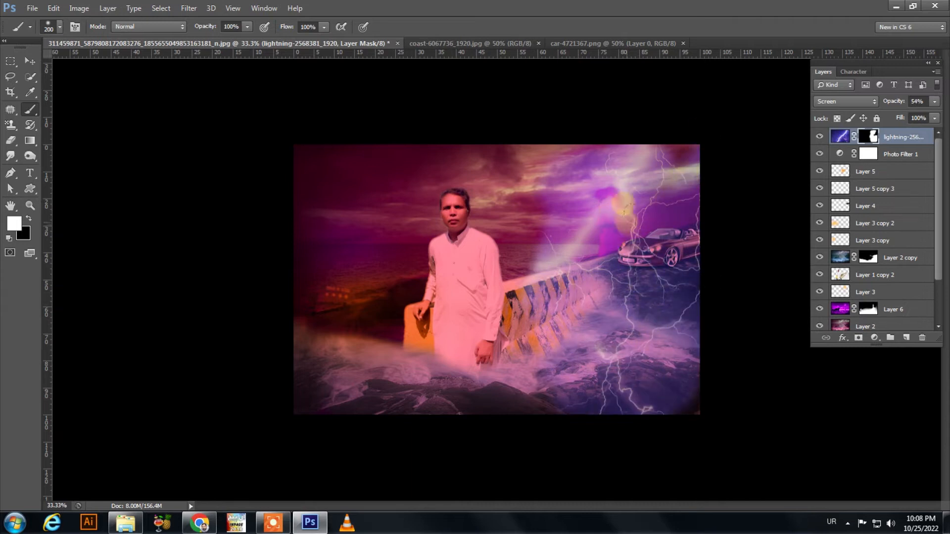
pyautogui.press('x')
pyautogui.moveTo(556, 165)
pyautogui.mouseDown()
pyautogui.moveTo(543, 207)
pyautogui.moveTo(515, 243)
pyautogui.moveTo(531, 162)
pyautogui.moveTo(546, 340)
pyautogui.moveTo(422, 398)
pyautogui.mouseUp()
# Step: Set the lightning layer's blend mode to Luminosity and mask out the bolt between the lighthouse and the barrier
pyautogui.scroll(-2, 853, 101)
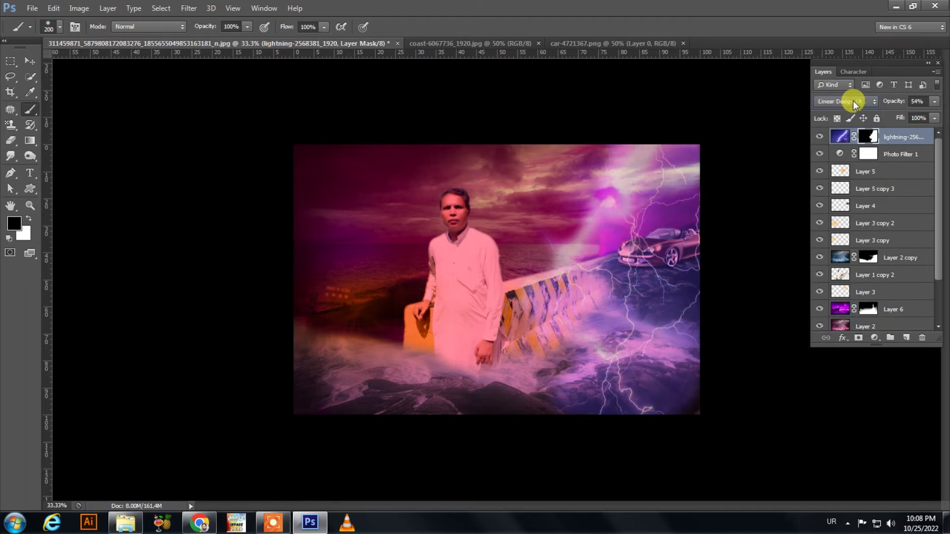
pyautogui.scroll(-2, 853, 100)
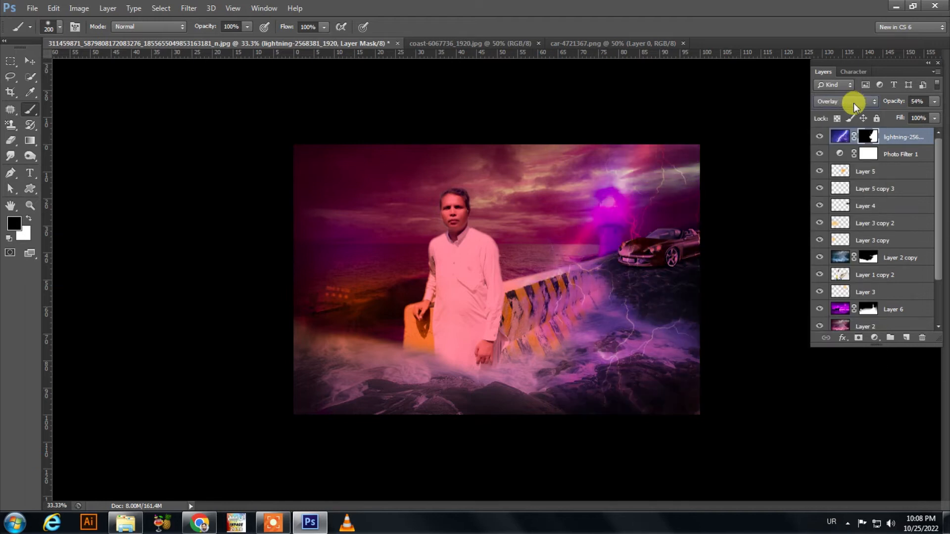
pyautogui.scroll(-2, 854, 103)
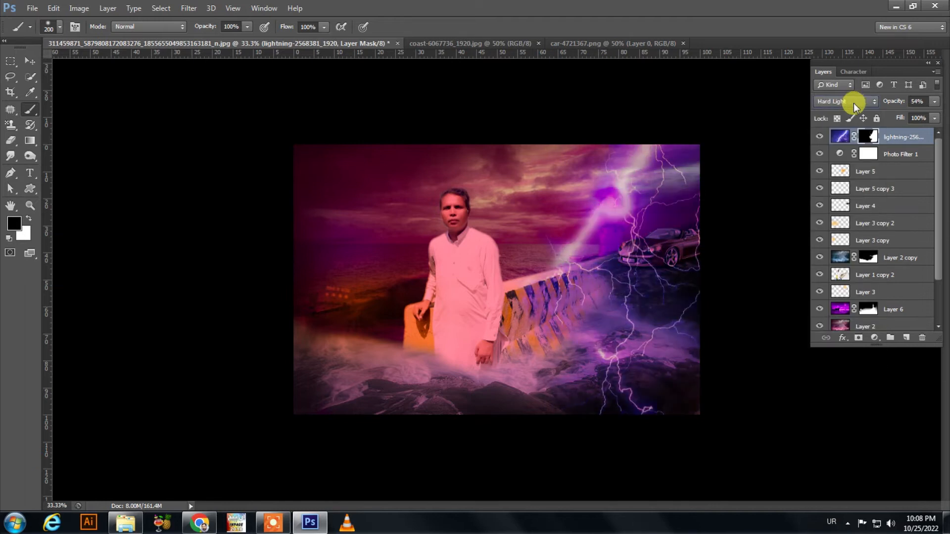
pyautogui.scroll(-9, 853, 103)
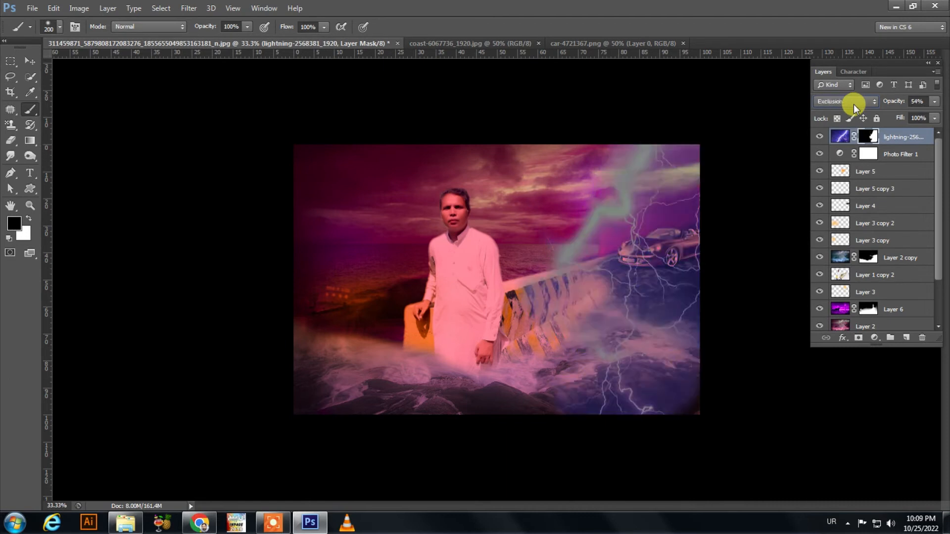
pyautogui.scroll(-3, 854, 104)
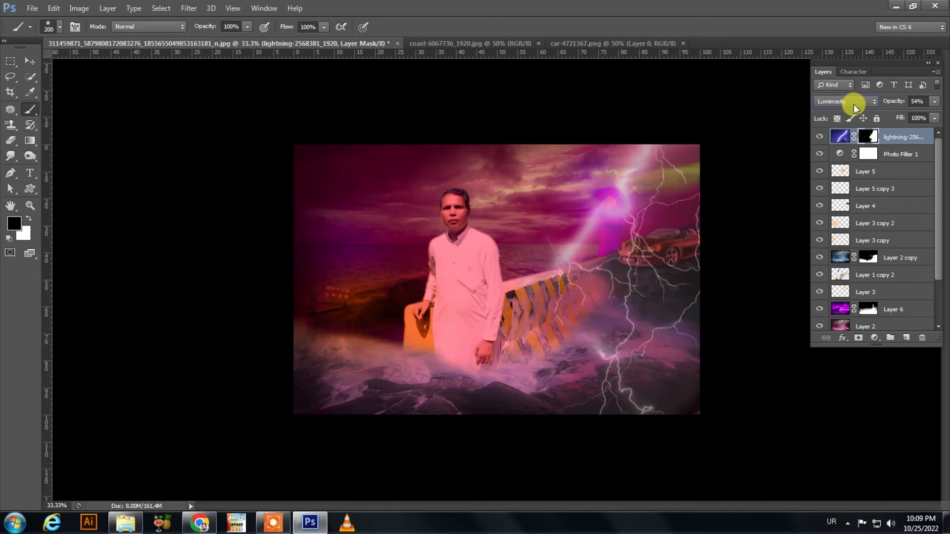
pyautogui.moveTo(569, 223)
pyautogui.mouseDown()
pyautogui.moveTo(560, 222)
pyautogui.moveTo(600, 220)
pyautogui.mouseUp()
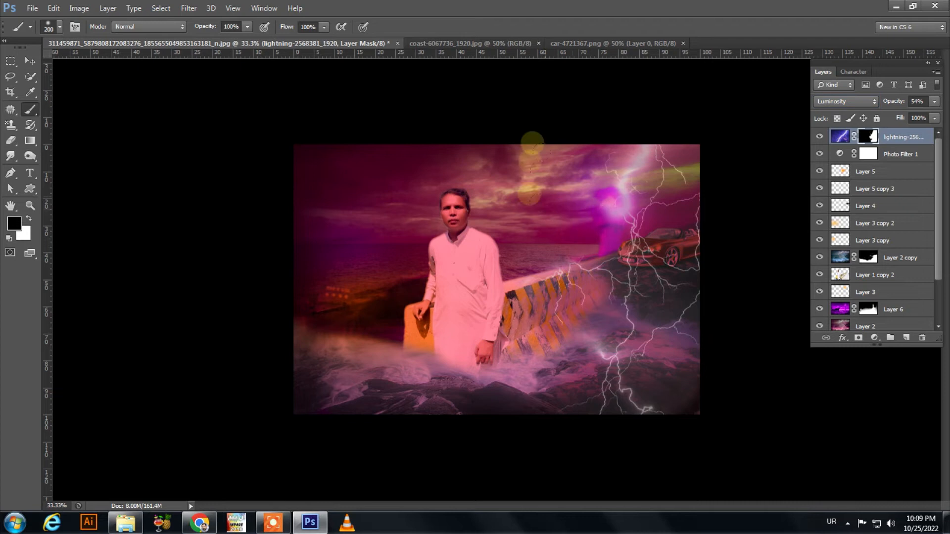
# Step: Try Multiply, Linear Light and other blend modes on the lightning layer, returning to Luminosity
pyautogui.click(859, 102)
pyautogui.click(859, 112)
pyautogui.scroll(-7, 859, 102)
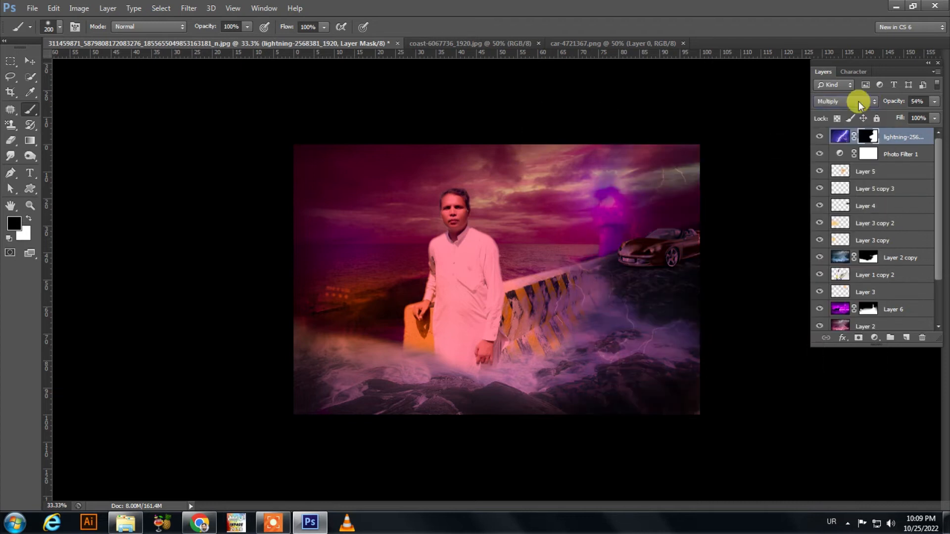
pyautogui.scroll(-10, 859, 102)
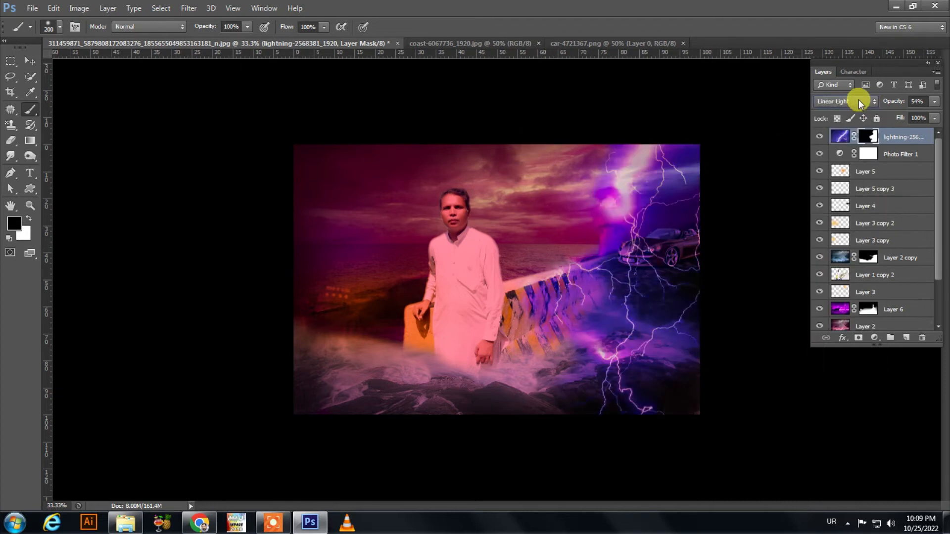
pyautogui.scroll(-9, 859, 100)
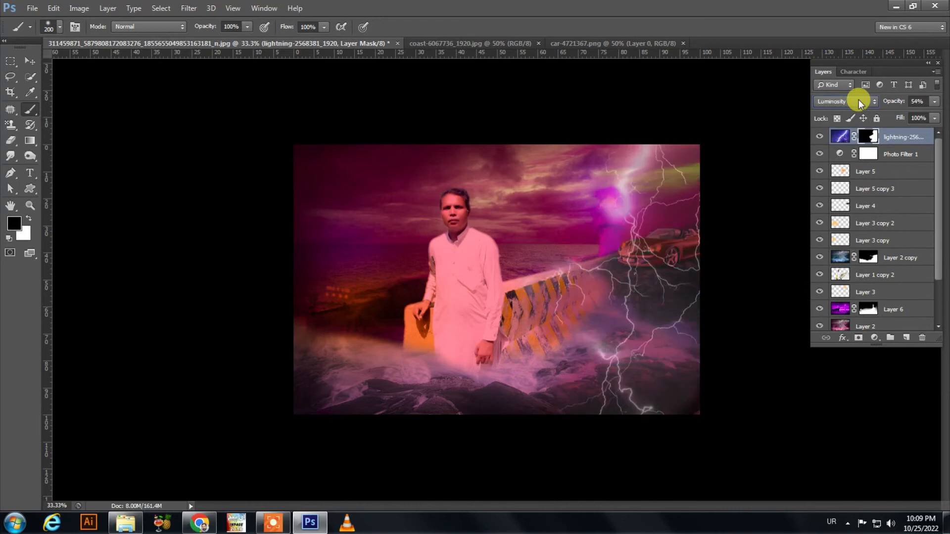
# Step: Reveal the lightning along the barrier and water beside the man, and mask it out over the lighthouse, using a 200 px brush
pyautogui.click(28, 219)
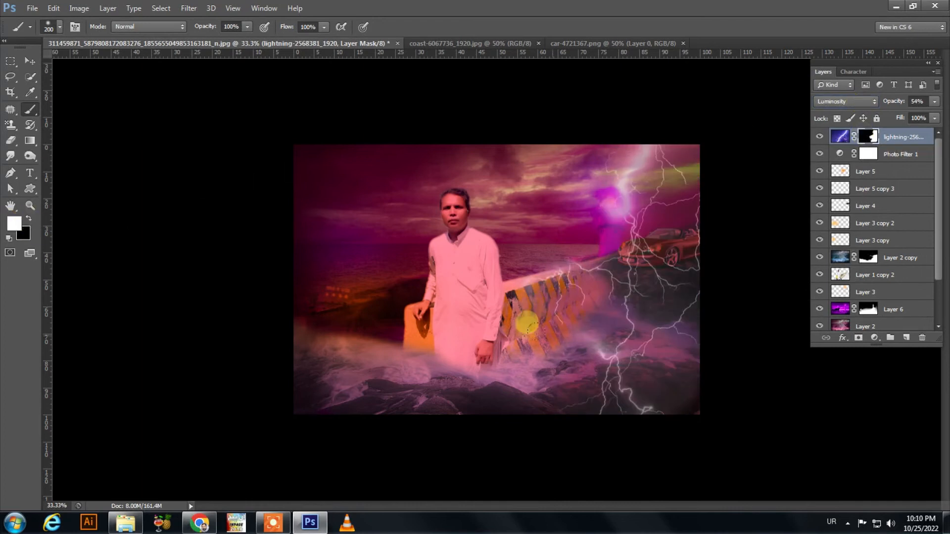
pyautogui.moveTo(517, 277)
pyautogui.mouseDown()
pyautogui.moveTo(512, 351)
pyautogui.moveTo(498, 388)
pyautogui.mouseUp()
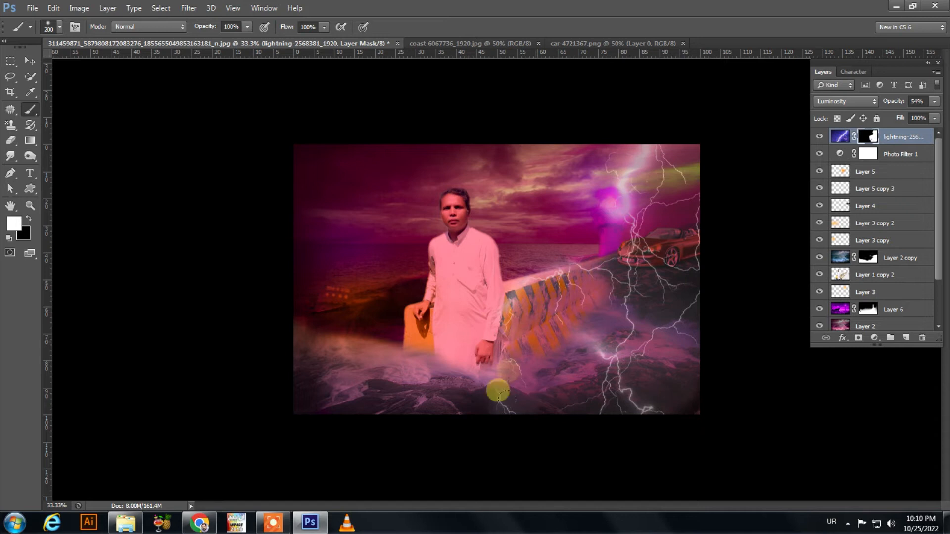
pyautogui.press('x')
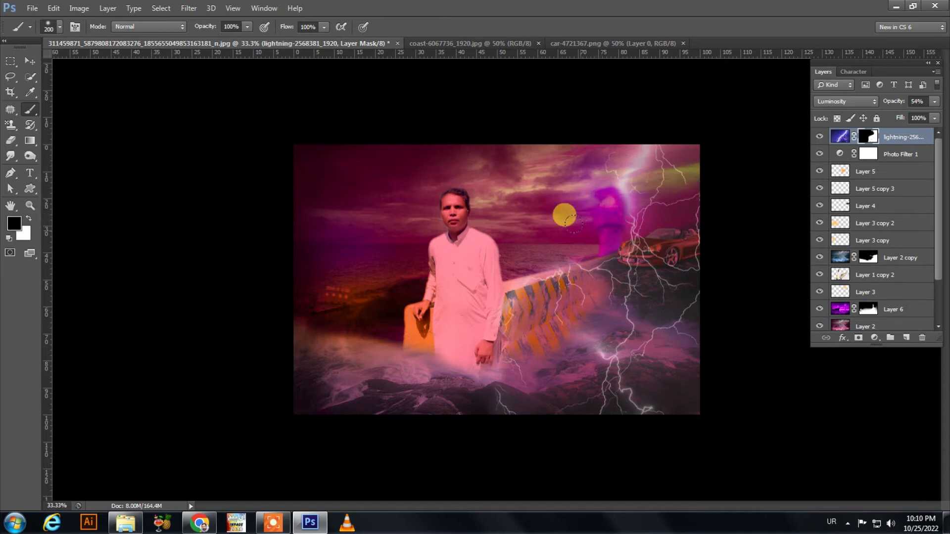
# Step: Select Layer 1 copy 2 and compare the composite with and without Photo Filter 1
pyautogui.click(838, 275)
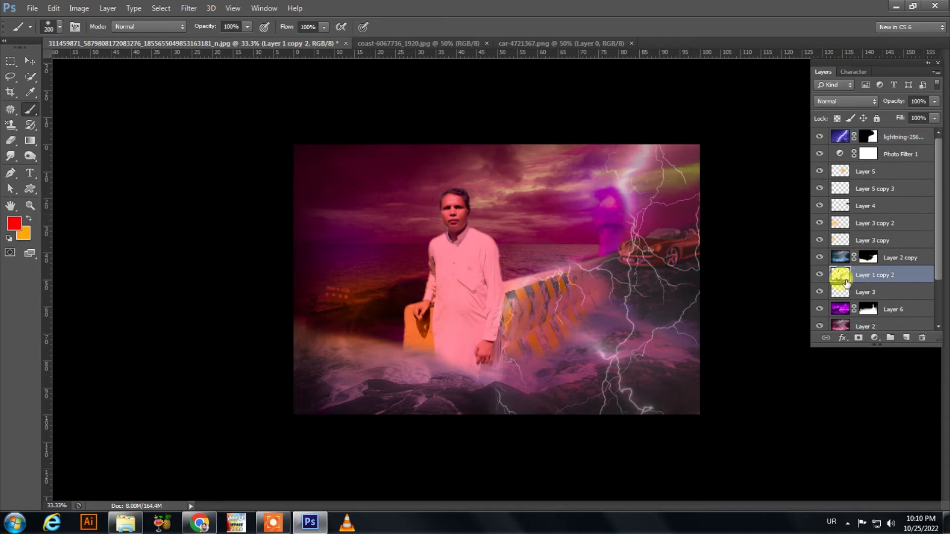
pyautogui.click(820, 154)
pyautogui.click(820, 154)
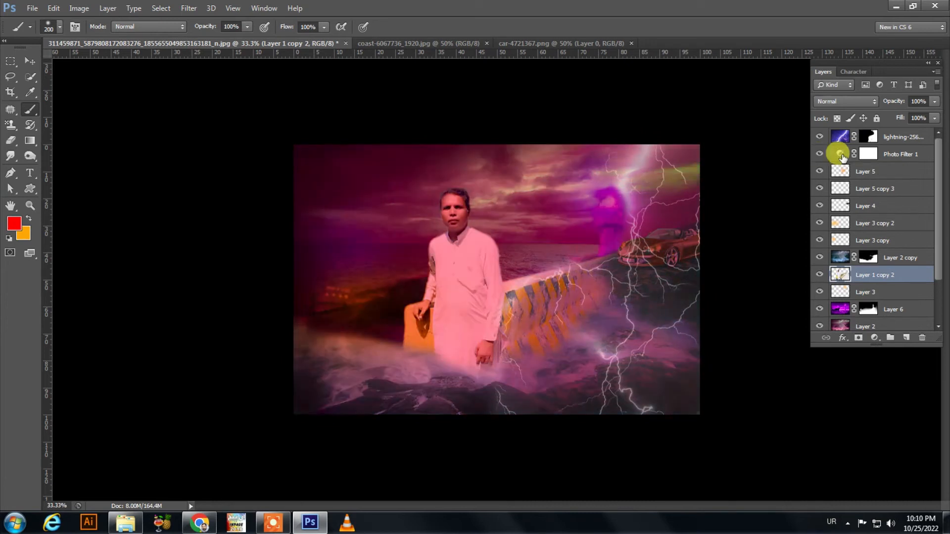
# Step: Change Photo Filter 1's filter so the composite loses its red cast and takes on yellow-green tones
pyautogui.doubleClick(841, 154)
pyautogui.scroll(-1, 736, 322)
pyautogui.scroll(-2, 736, 325)
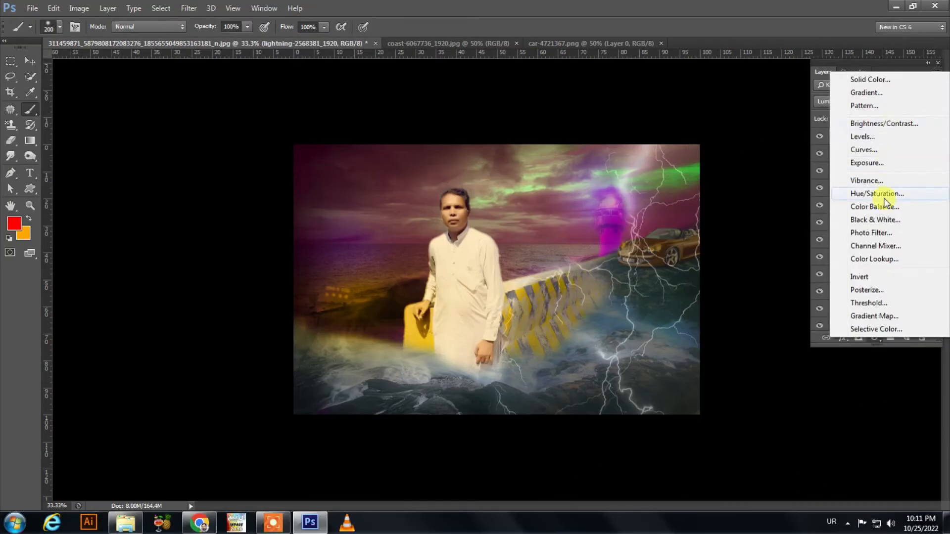
# Step: Add a Hue/Saturation adjustment layer above the lightning with Hue +6 and Saturation -11
pyautogui.click(878, 191)
pyautogui.moveTo(729, 364); pyautogui.dragTo(722, 388)
pyautogui.moveTo(719, 363); pyautogui.dragTo(729, 372)
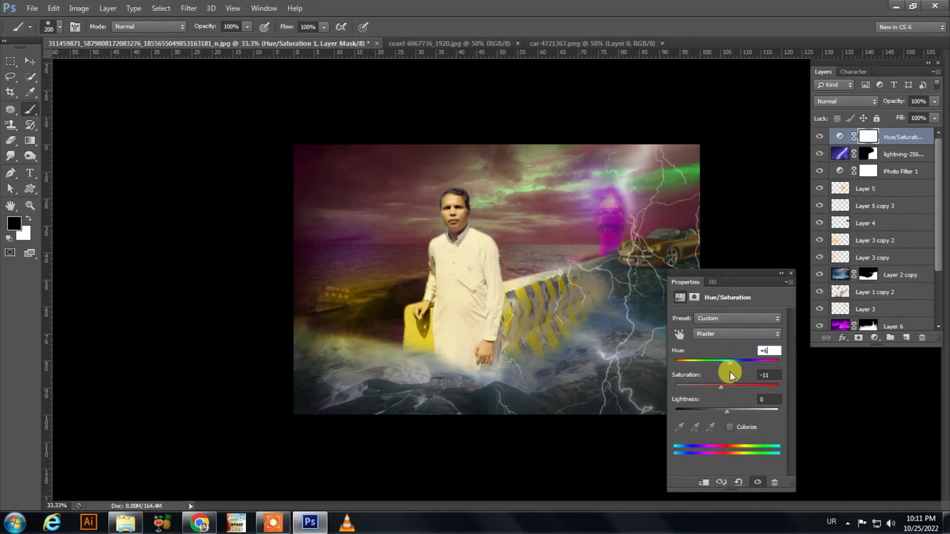
pyautogui.click(791, 273)
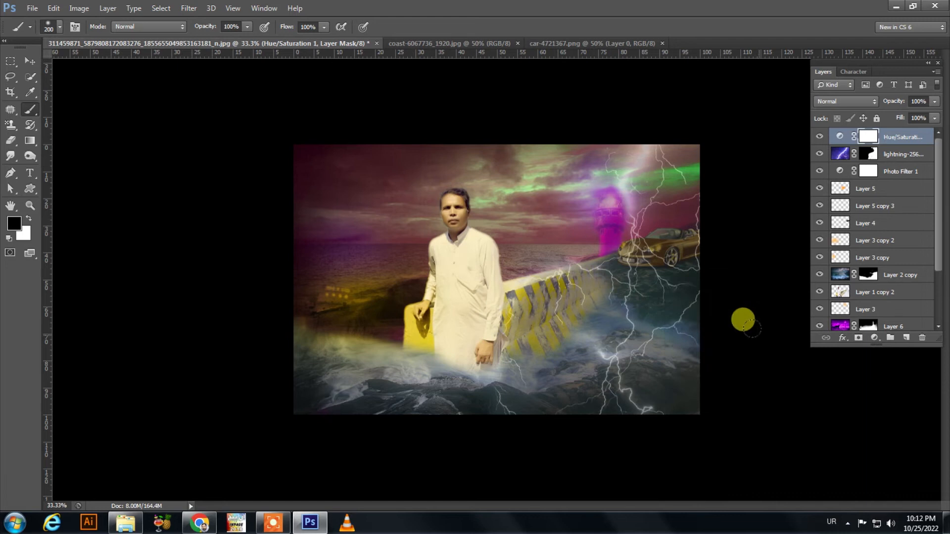
# Step: Undo a trial move of Layer 2 copy, and raise Layer 6's lighthouse and ship behind the barrier
pyautogui.click(841, 273)
pyautogui.press('v')
pyautogui.moveTo(356, 327); pyautogui.dragTo(396, 268)
pyautogui.hotkey('ctrl', 'z')
pyautogui.keyDown('ctrl'); pyautogui.click(369, 313); pyautogui.keyUp('ctrl')
pyautogui.scroll(-3, 891, 255)
pyautogui.click(839, 257)
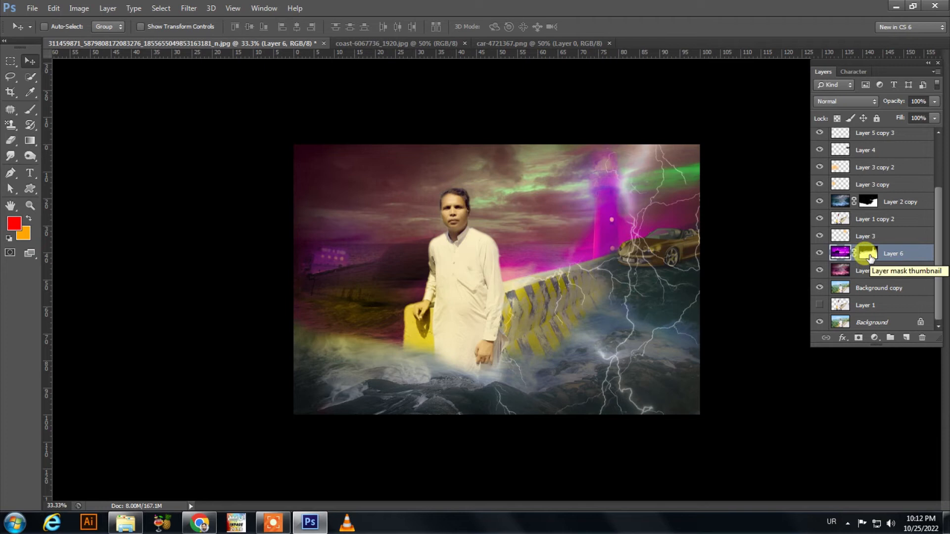
# Step: Mask out Layer 2 copy's waves at the lower-left of the picture with a 200 px brush to reveal the magenta sea
pyautogui.click(869, 253)
pyautogui.press('d')
pyautogui.press('b')
pyautogui.press('x')
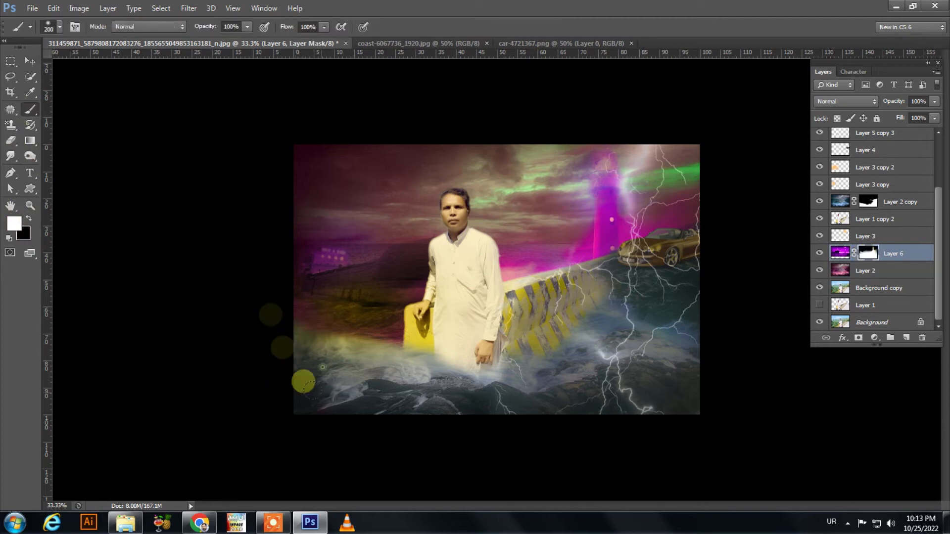
pyautogui.click(868, 202)
pyautogui.click(28, 219)
pyautogui.moveTo(312, 356)
pyautogui.mouseDown()
pyautogui.moveTo(333, 329)
pyautogui.moveTo(344, 390)
pyautogui.moveTo(334, 411)
pyautogui.mouseUp()
pyautogui.click(9, 238)
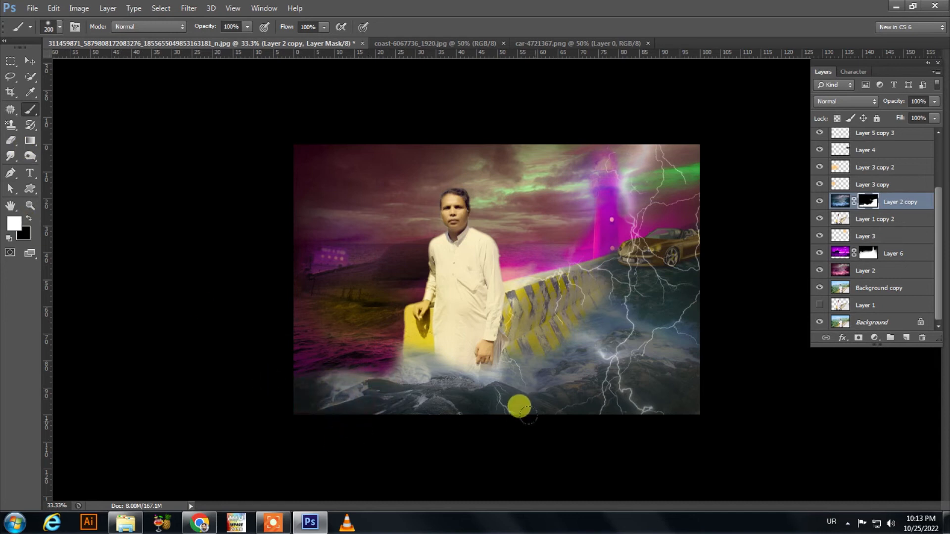
# Step: Shift Layer 2 copy's colour balance strongly toward magenta so the waves and rocks turn purple
pyautogui.click(842, 204)
pyautogui.hotkey('ctrl', 'b')
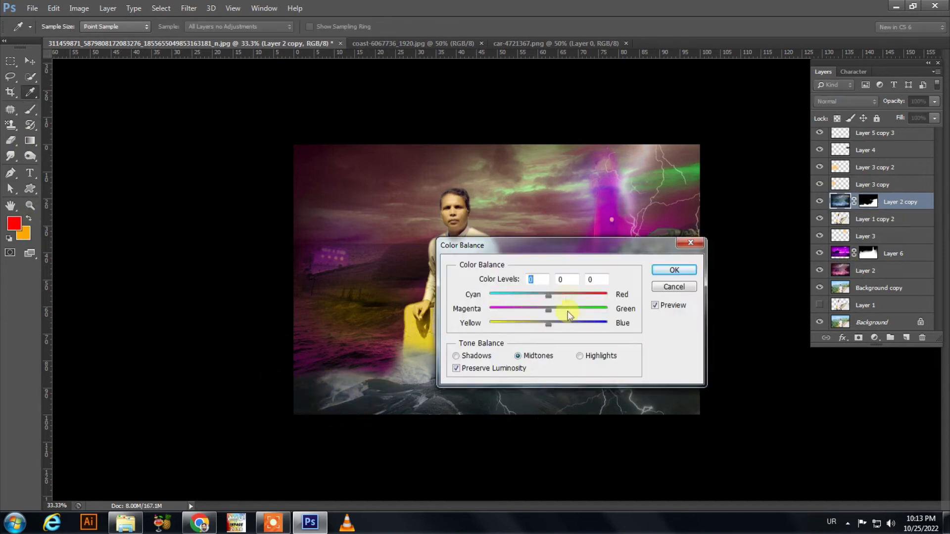
pyautogui.moveTo(479, 243); pyautogui.dragTo(267, 190)
pyautogui.moveTo(336, 254); pyautogui.dragTo(284, 256)
pyautogui.moveTo(391, 190); pyautogui.dragTo(293, 198)
pyautogui.click(385, 221)
# Step: Quick-select only the man on Layer 1 copy 2, excluding the barrier, and copy him to a new layer
pyautogui.click(840, 218)
pyautogui.click(30, 77)
pyautogui.moveTo(455, 203)
pyautogui.mouseDown()
pyautogui.moveTo(480, 308)
pyautogui.moveTo(443, 304)
pyautogui.moveTo(417, 322)
pyautogui.mouseUp()
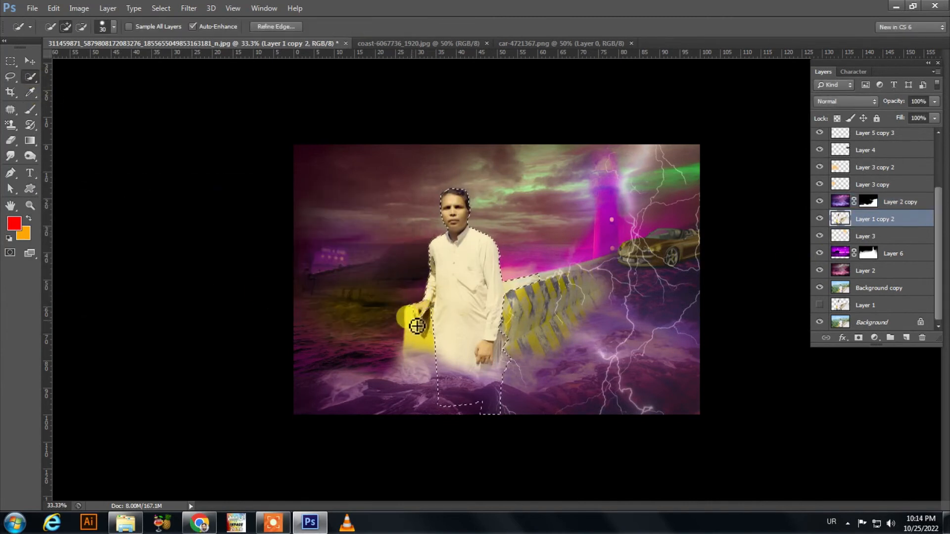
pyautogui.moveTo(528, 278)
pyautogui.mouseDown()
pyautogui.moveTo(544, 315)
pyautogui.moveTo(512, 354)
pyautogui.mouseUp()
pyautogui.click(435, 213)
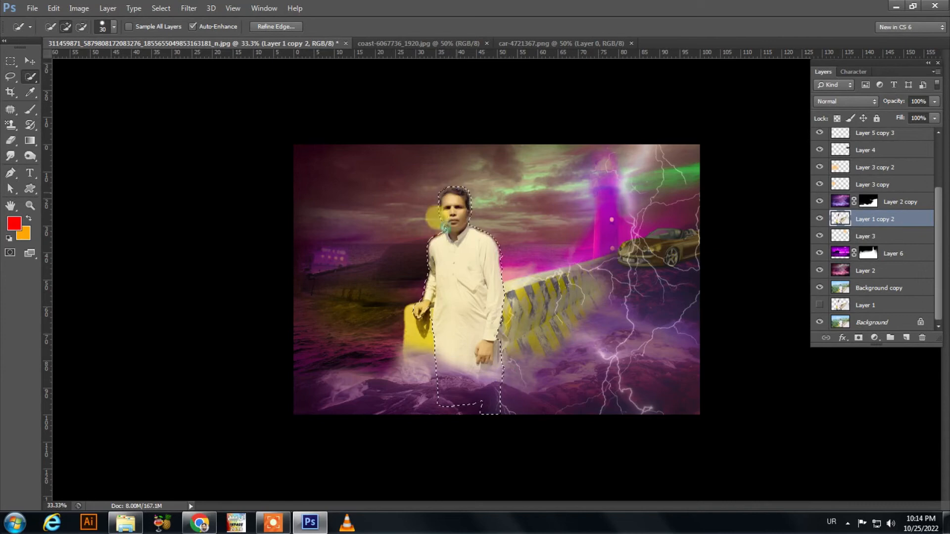
pyautogui.hotkey('ctrl', 'j')
# Step: Try shifting Layer 1 copy 2's colour balance toward magenta and blue
pyautogui.click(893, 236)
pyautogui.hotkey('ctrl', 'b')
pyautogui.moveTo(251, 261); pyautogui.dragTo(188, 263)
pyautogui.moveTo(252, 276); pyautogui.dragTo(311, 280)
pyautogui.click(378, 221)
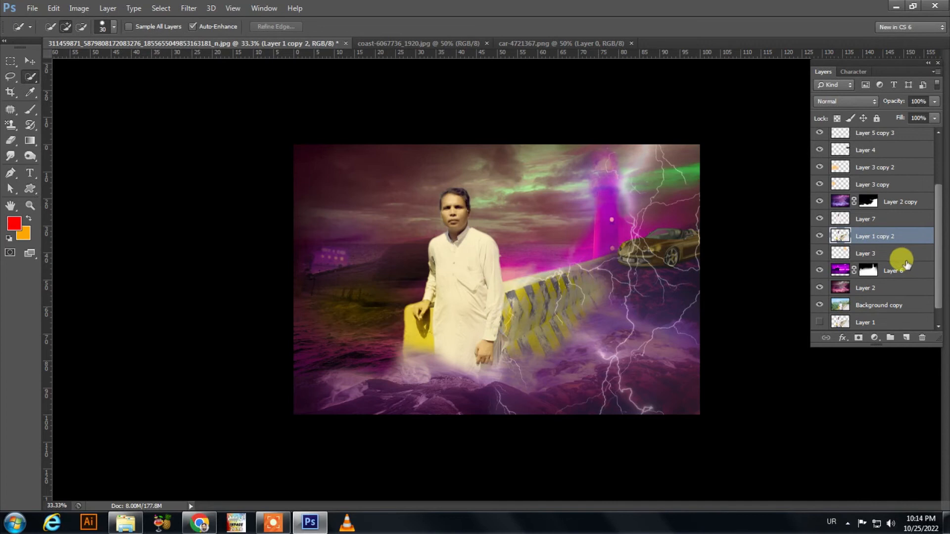
# Step: Recolour the barrier on Layer 1 copy 2 with Hue +44 and Saturation -81
pyautogui.hotkey('ctrl', 'u')
pyautogui.moveTo(219, 302); pyautogui.dragTo(170, 331)
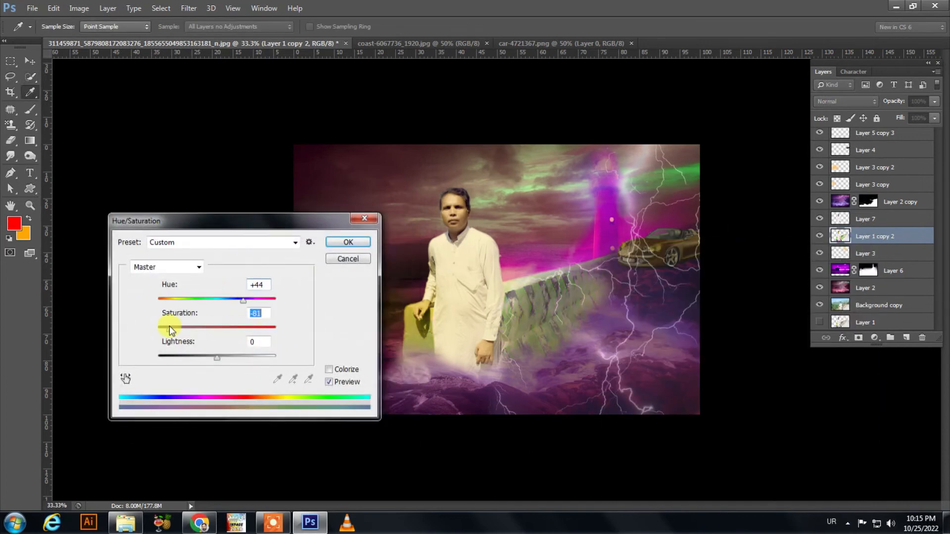
pyautogui.click(348, 242)
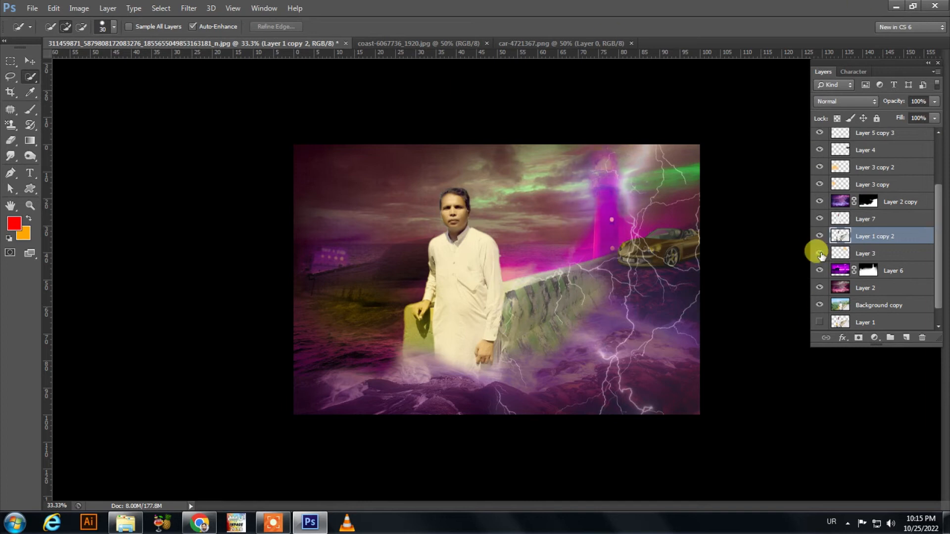
# Step: Move Layer 3's glow below Layer 6 and enlarge it across the sky around the lighthouse
pyautogui.moveTo(871, 254); pyautogui.dragTo(861, 280)
pyautogui.hotkey('ctrl', 't')
pyautogui.moveTo(651, 211); pyautogui.dragTo(638, 181)
pyautogui.moveTo(476, 291); pyautogui.dragTo(303, 369)
pyautogui.press('Return')
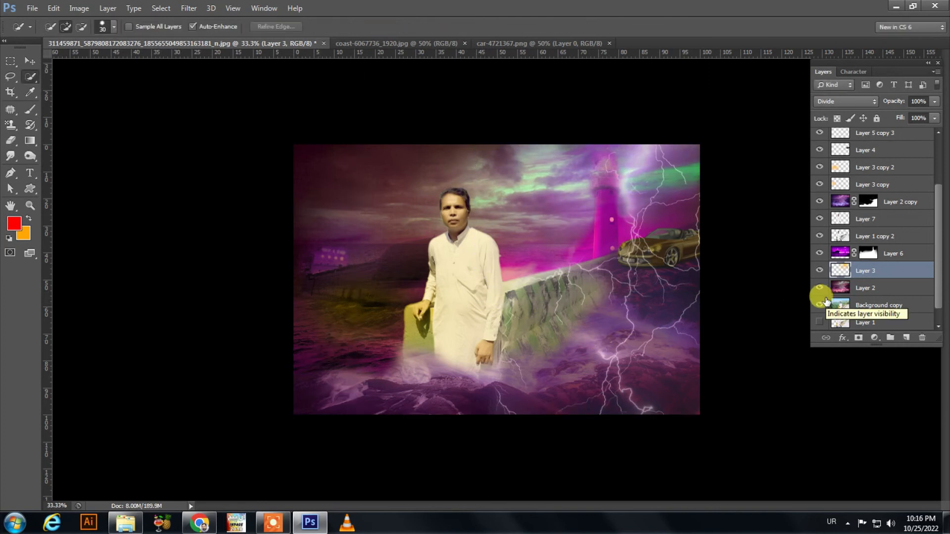
# Step: Add the white 48 pt text "Rana Technique" in the upper-left sky of the picture
pyautogui.click(29, 173)
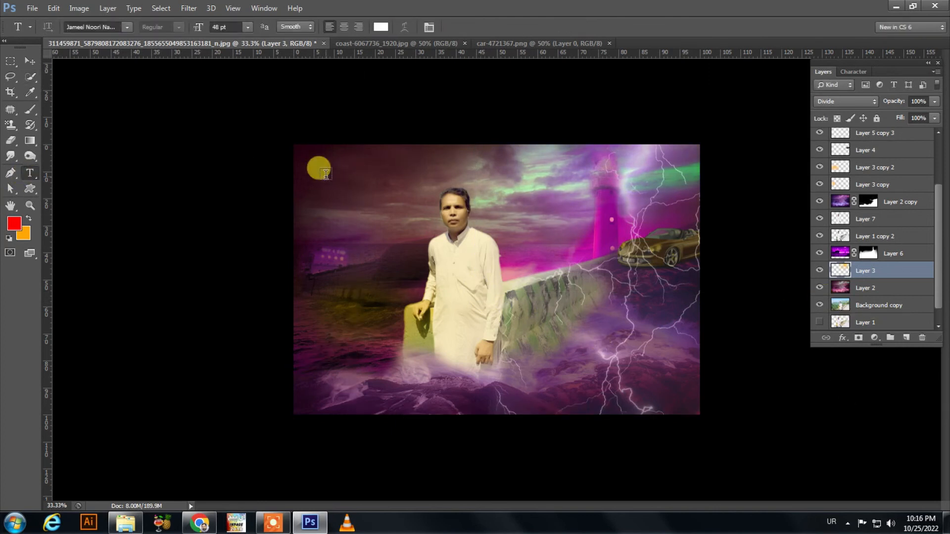
pyautogui.click(325, 176)
pyautogui.write('Rana Techni')
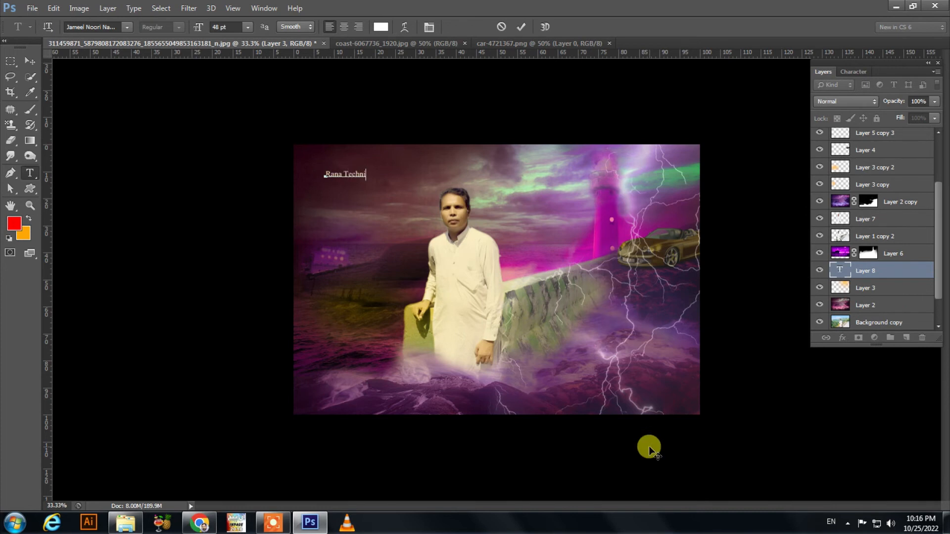
pyautogui.write('que')
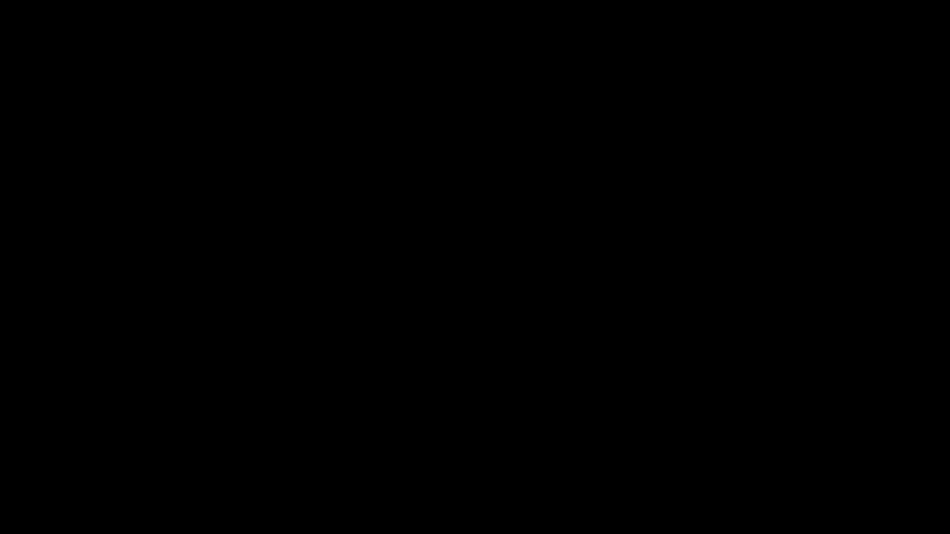
# Step: Place the text layer directly below the Hue/Saturation adjustment and enlarge the text to about 226 pt across the sky
pyautogui.moveTo(937, 263); pyautogui.dragTo(940, 230)
pyautogui.scroll(-3, 923, 291)
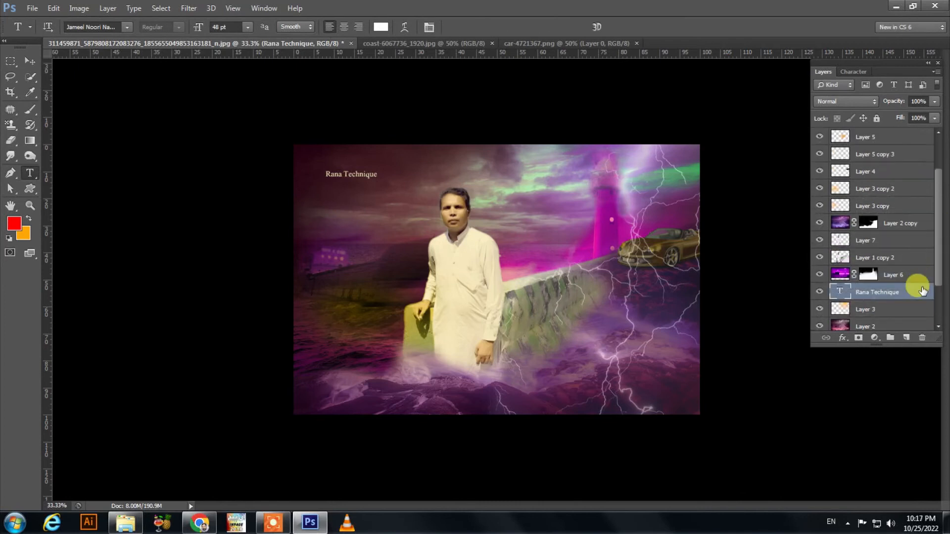
pyautogui.hotkey('ctrl', 'shift', ']')
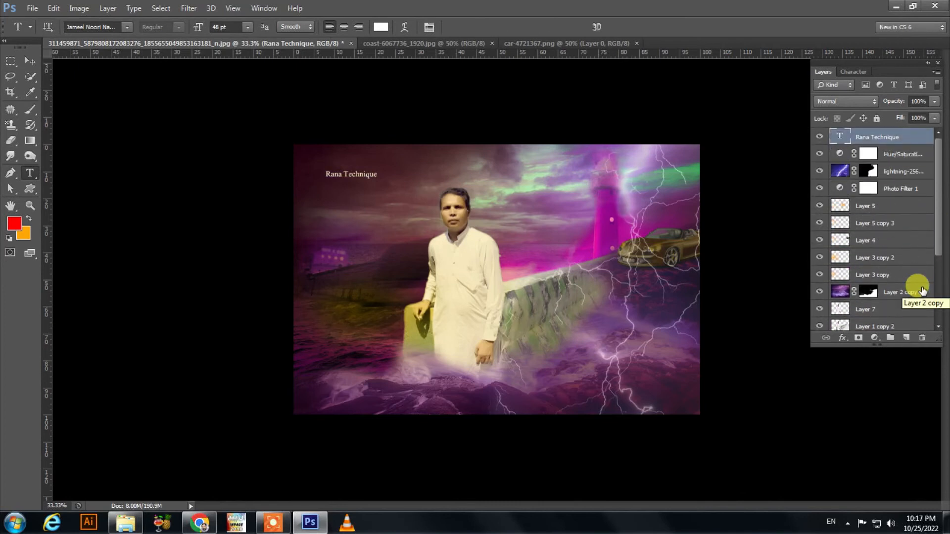
pyautogui.hotkey('ctrl', '[')
pyautogui.click(29, 61)
pyautogui.hotkey('ctrl', 't')
pyautogui.moveTo(377, 179); pyautogui.dragTo(483, 188)
pyautogui.press('Return')
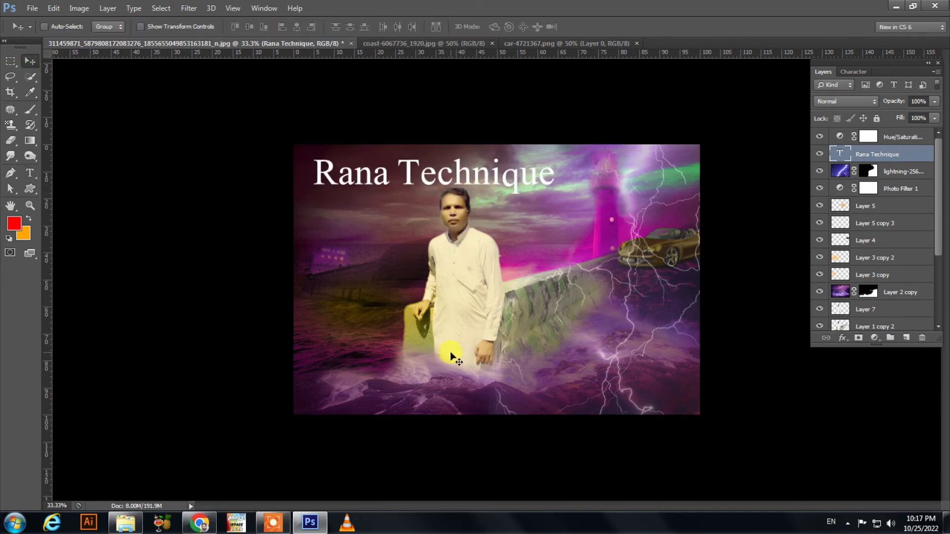
# Step: Set the text colour to pale cyan abf4f3
pyautogui.click(859, 76)
pyautogui.click(915, 146)
pyautogui.moveTo(541, 191); pyautogui.dragTo(681, 170)
pyautogui.click(528, 175)
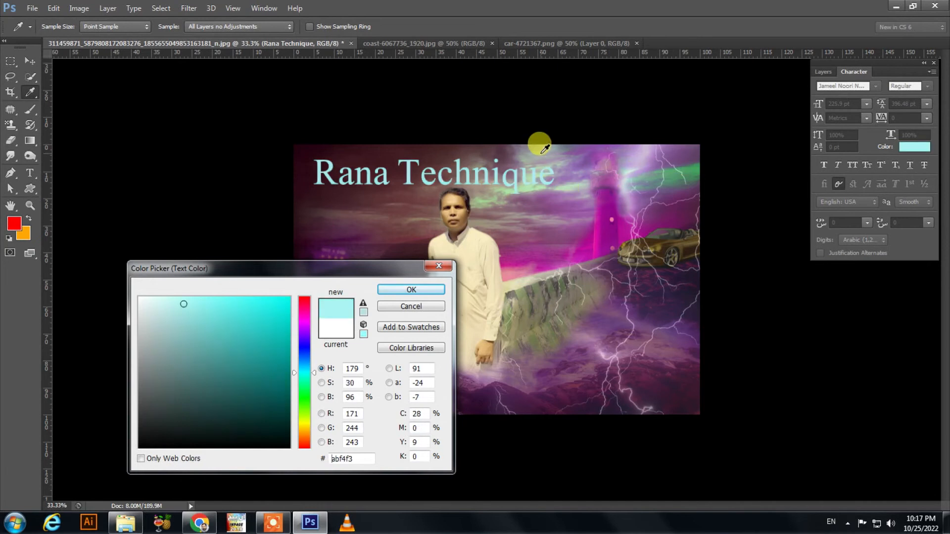
pyautogui.click(411, 290)
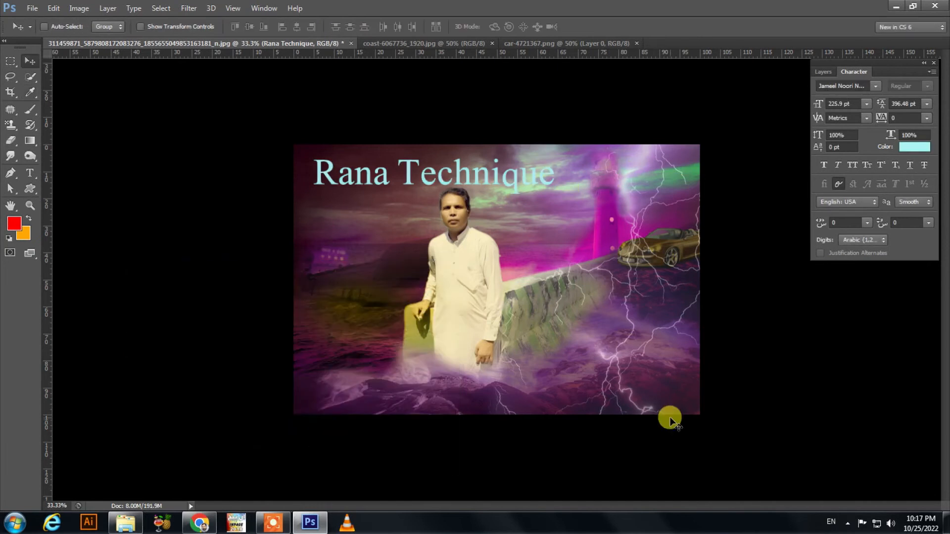
# Step: Add a Multiply Satin effect to the text in near-black 050506 at 50% opacity, with a reduced size
pyautogui.click(823, 72)
pyautogui.doubleClick(908, 154)
pyautogui.click(586, 368)
pyautogui.click(803, 280)
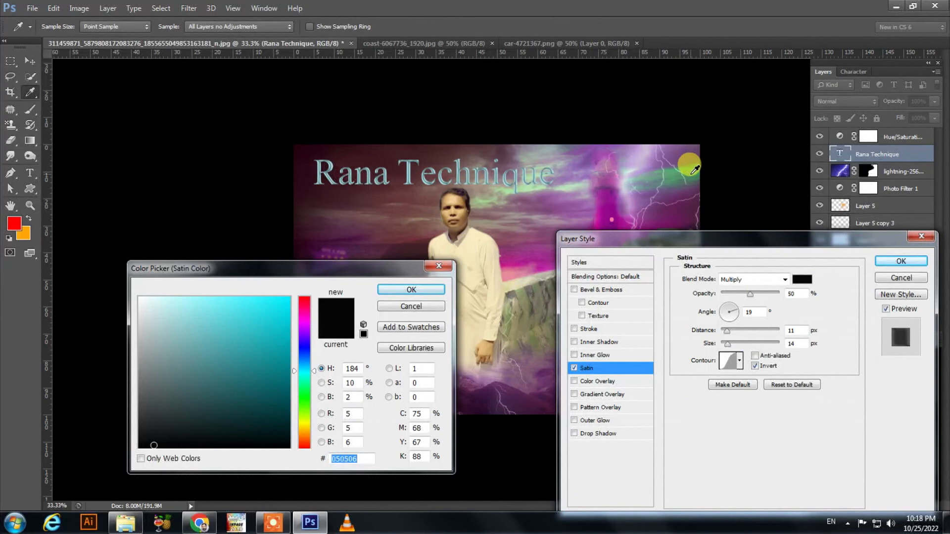
pyautogui.click(412, 289)
pyautogui.click(726, 344)
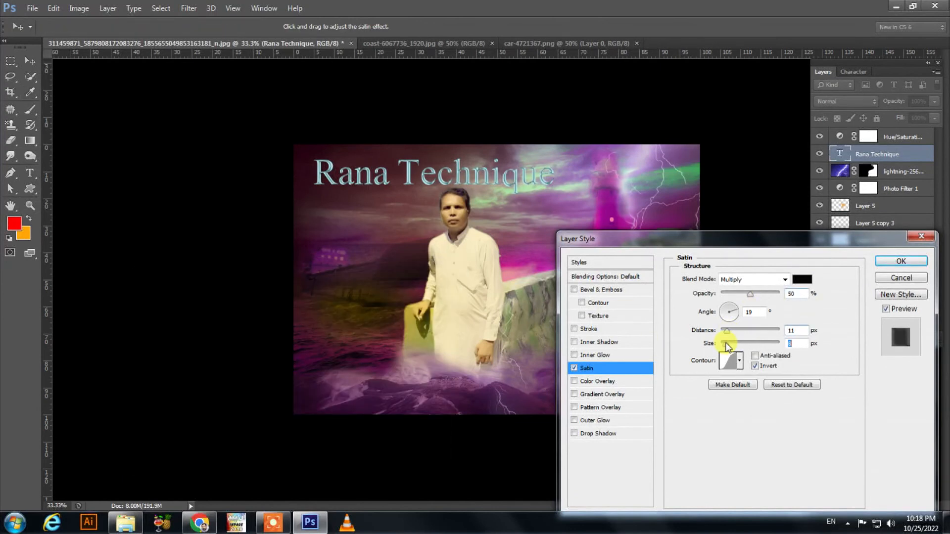
pyautogui.press('Return')
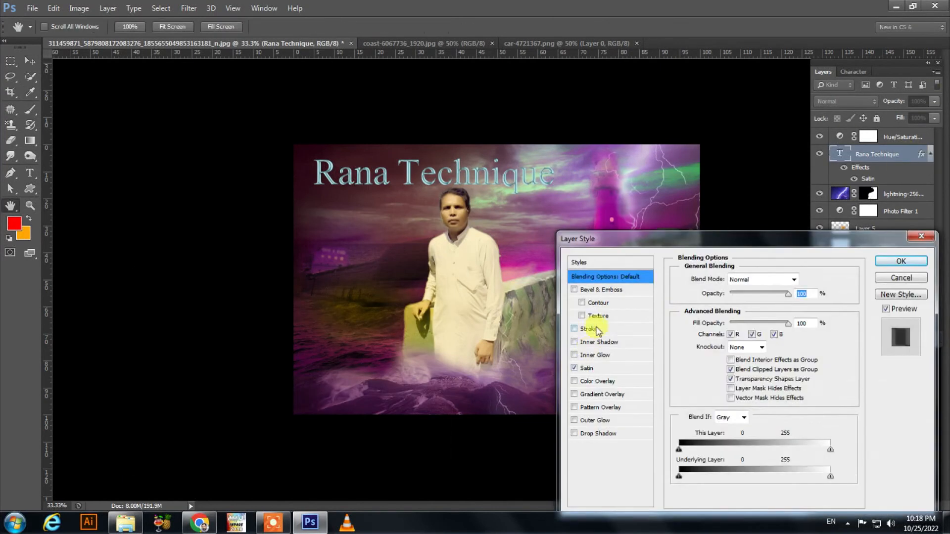
# Step: Add a 5 px outside stroke in purple to the text
pyautogui.click(588, 329)
pyautogui.click(705, 360)
pyautogui.click(453, 312)
pyautogui.click(411, 289)
pyautogui.write('7')
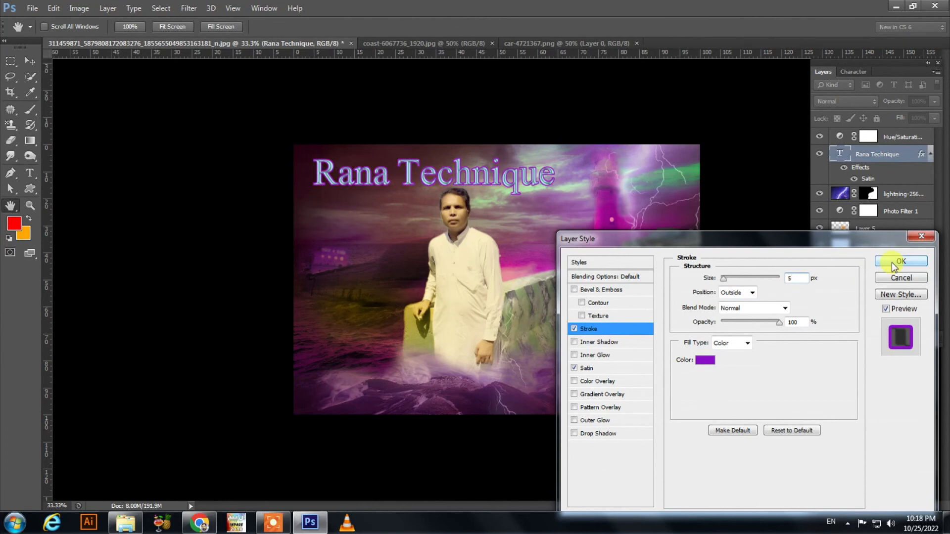
pyautogui.click(894, 261)
# Step: Change the text's font to AgencyFB Bold
pyautogui.click(854, 72)
pyautogui.click(876, 85)
pyautogui.press('Down')
pyautogui.press('Down')
pyautogui.press('Down')
pyautogui.press('Down')
pyautogui.press('Down')
pyautogui.press('Down')
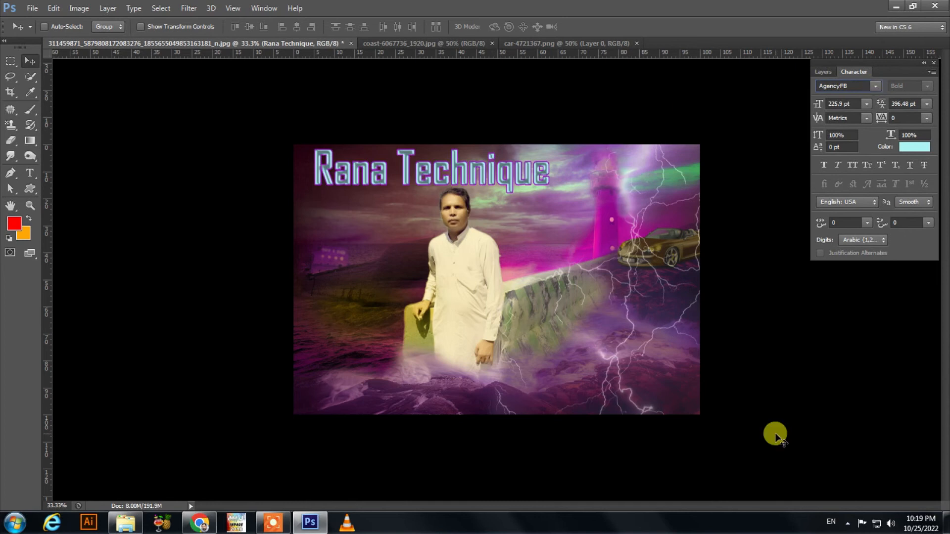
# Step: Adjust the man on Layer 7 with Hue -14 and Lightness +19
pyautogui.press('F7')
pyautogui.moveTo(938, 208); pyautogui.dragTo(940, 252)
pyautogui.click(898, 241)
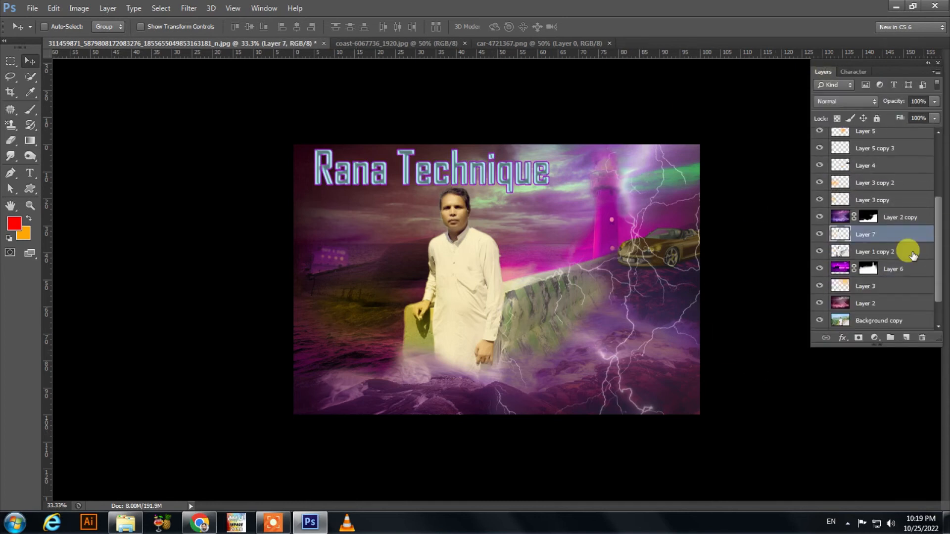
pyautogui.hotkey('ctrl', 'u')
pyautogui.moveTo(217, 301); pyautogui.dragTo(209, 302)
pyautogui.moveTo(217, 356); pyautogui.dragTo(228, 361)
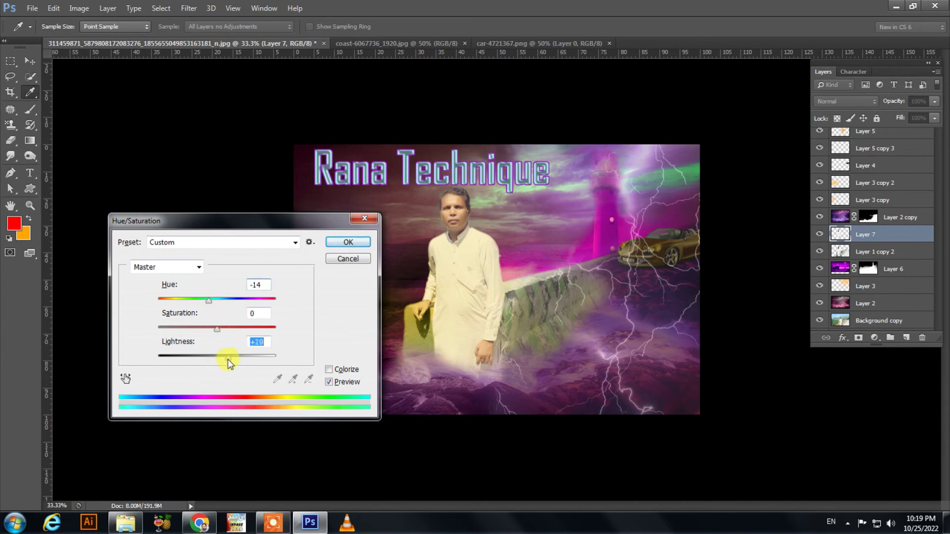
pyautogui.click(349, 242)
# Step: Use Levels on Layer 7 to lower the white output level slightly and brighten the midtones
pyautogui.hotkey('ctrl', 'l')
pyautogui.moveTo(802, 317); pyautogui.dragTo(792, 318)
pyautogui.moveTo(730, 266); pyautogui.dragTo(719, 266)
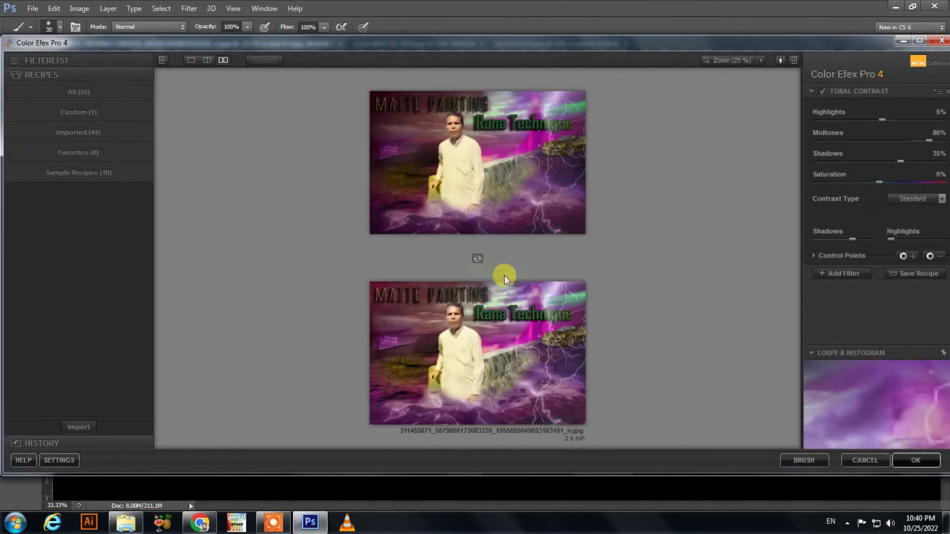
# Step: Apply the Black Gold sample recipe in Color Efex Pro 4 with a slightly lower Colorize strength, previewing it side by side
pyautogui.click(478, 259)
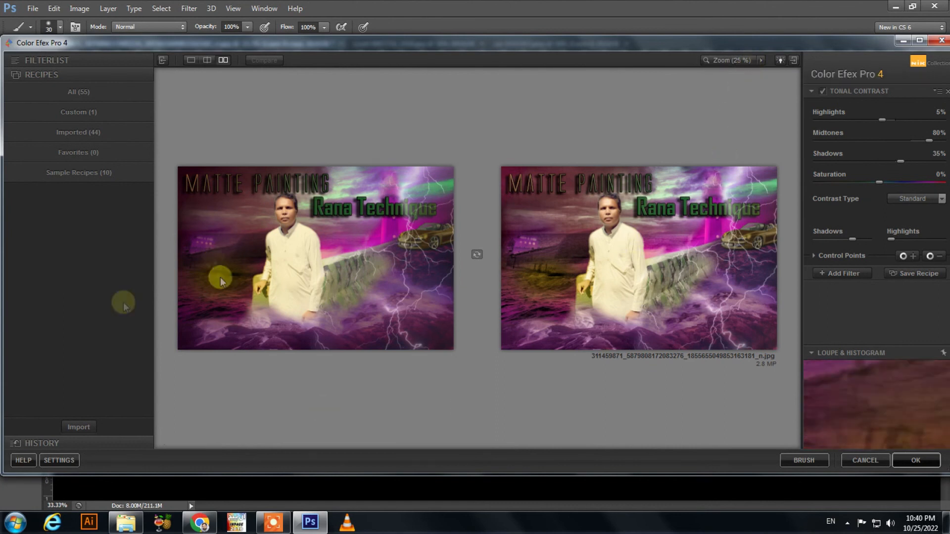
pyautogui.click(83, 173)
pyautogui.scroll(-2, 148, 198)
pyautogui.scroll(2, 149, 198)
pyautogui.click(75, 156)
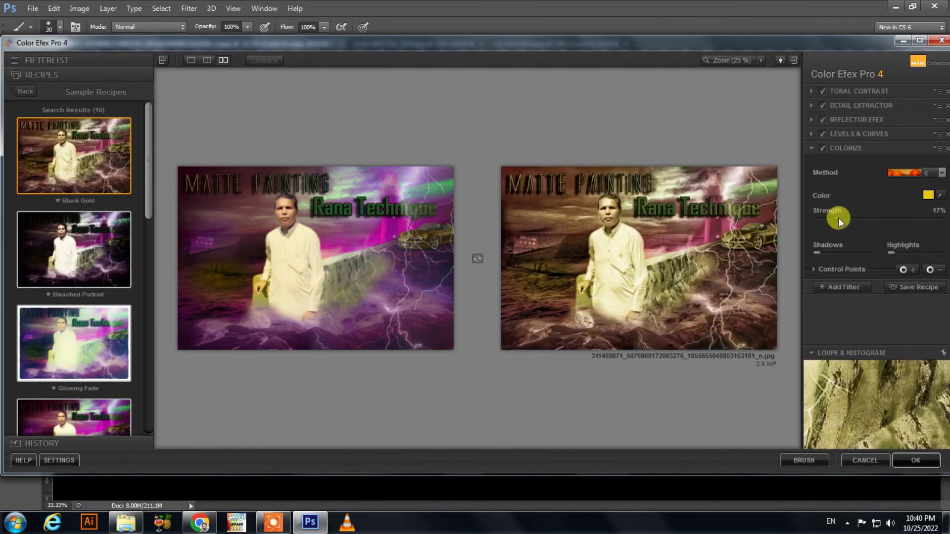
pyautogui.moveTo(840, 220)
pyautogui.mouseDown()
pyautogui.moveTo(819, 220)
pyautogui.moveTo(835, 218)
pyautogui.mouseUp()
pyautogui.click(804, 460)
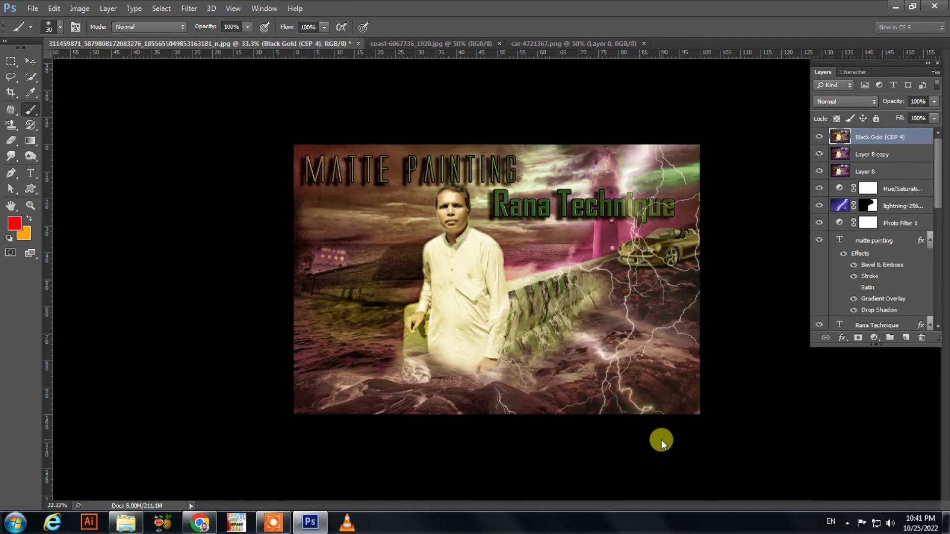
# Step: Add a mask to the Black Gold layer and remove its effect from the man's face, using 80 px and 50 px brushes
pyautogui.click(858, 339)
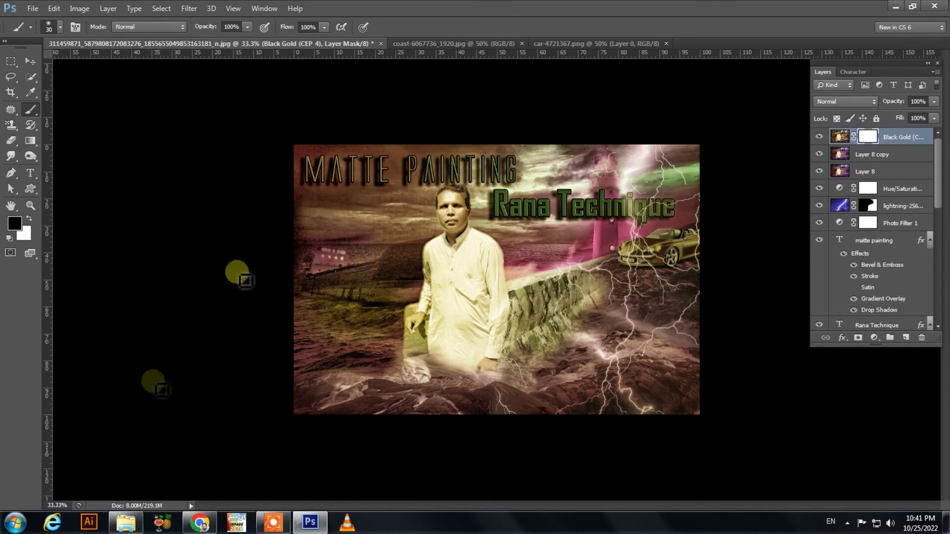
pyautogui.press('d')
pyautogui.click(28, 218)
pyautogui.moveTo(445, 212); pyautogui.dragTo(454, 220)
pyautogui.press(']')
pyautogui.press(']')
pyautogui.press(']')
pyautogui.press(']')
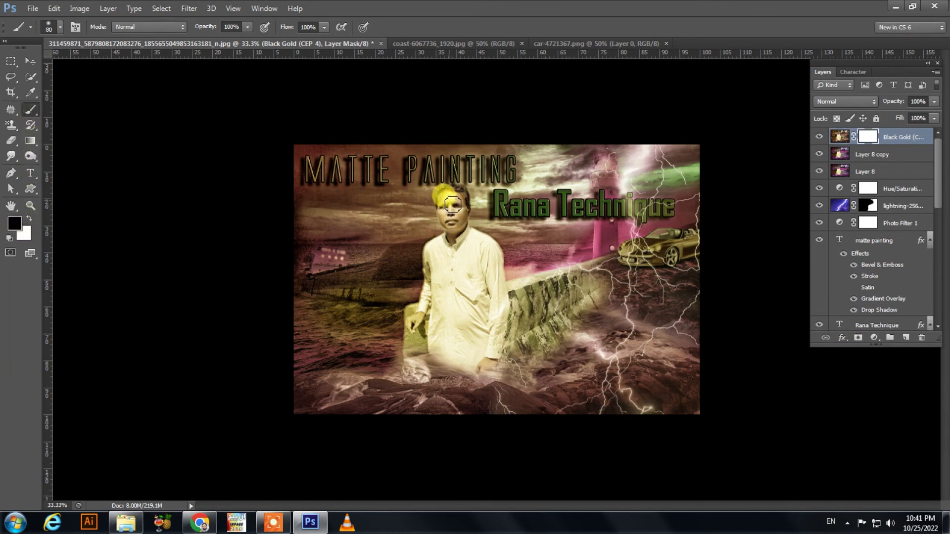
pyautogui.moveTo(454, 200)
pyautogui.mouseDown()
pyautogui.moveTo(458, 221)
pyautogui.moveTo(440, 212)
pyautogui.moveTo(453, 228)
pyautogui.mouseUp()
pyautogui.press('[')
pyautogui.press('[')
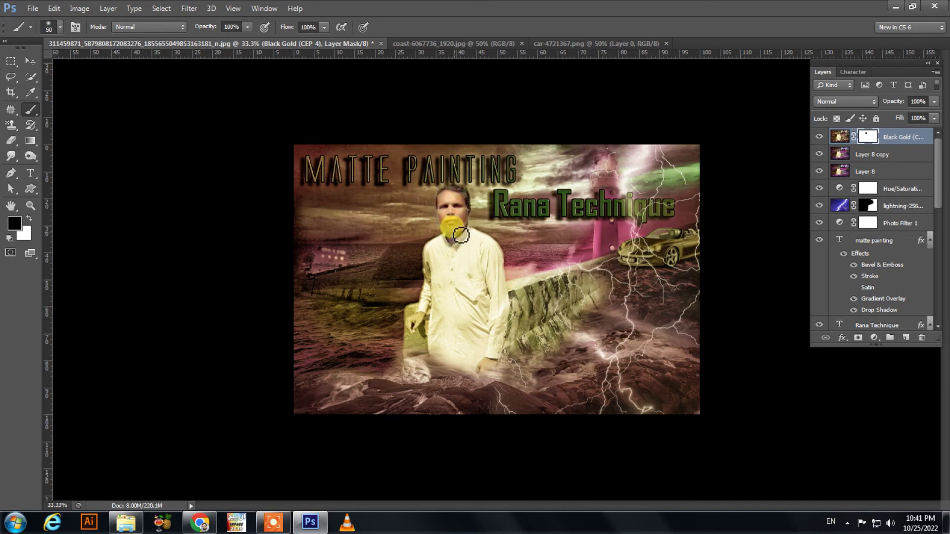